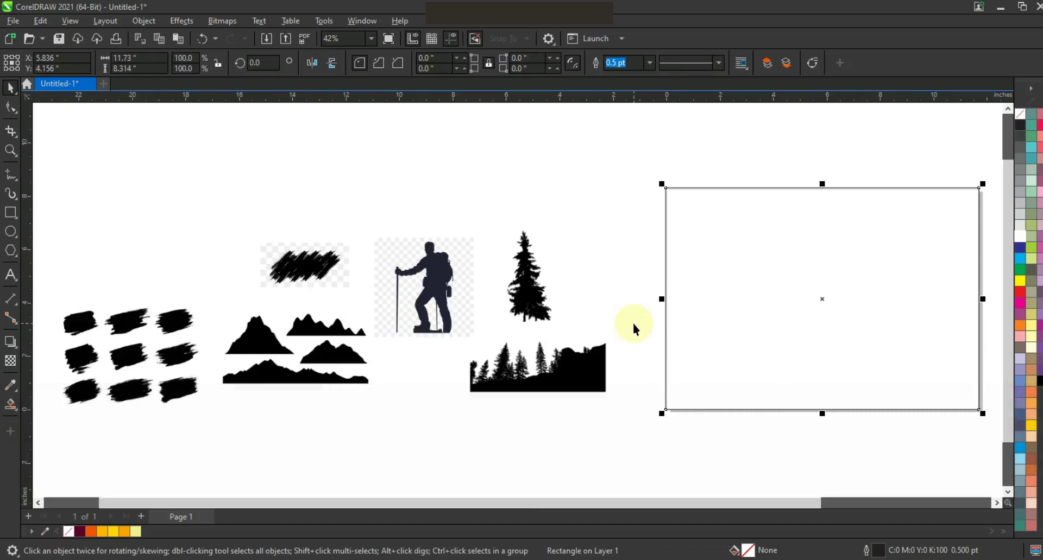
Step: Set the outline width of the page-sized rectangle to 3.0 pt
left_click(996, 504)
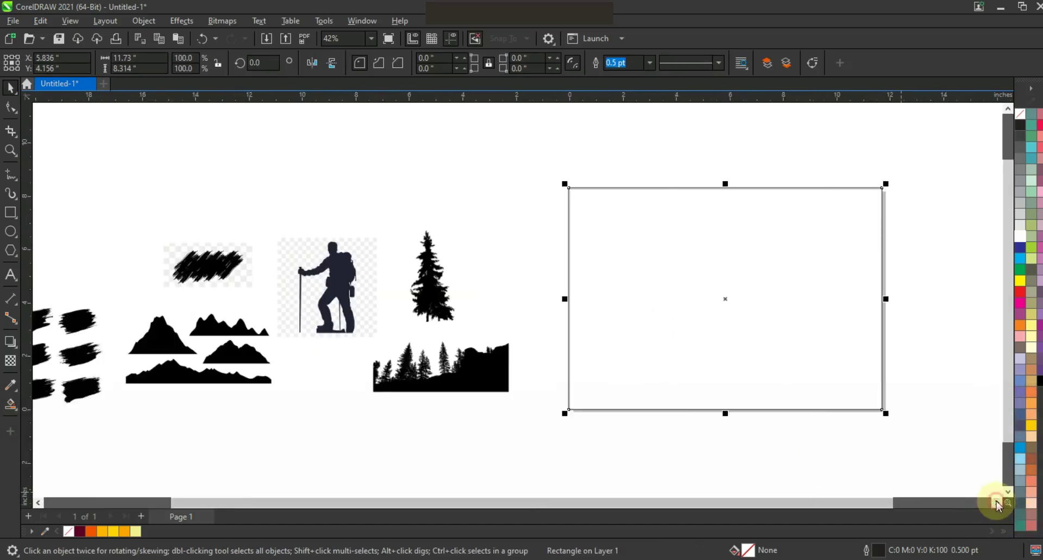
left_click(5, 151)
left_click_drag(455, 173, 832, 429)
left_click(10, 88)
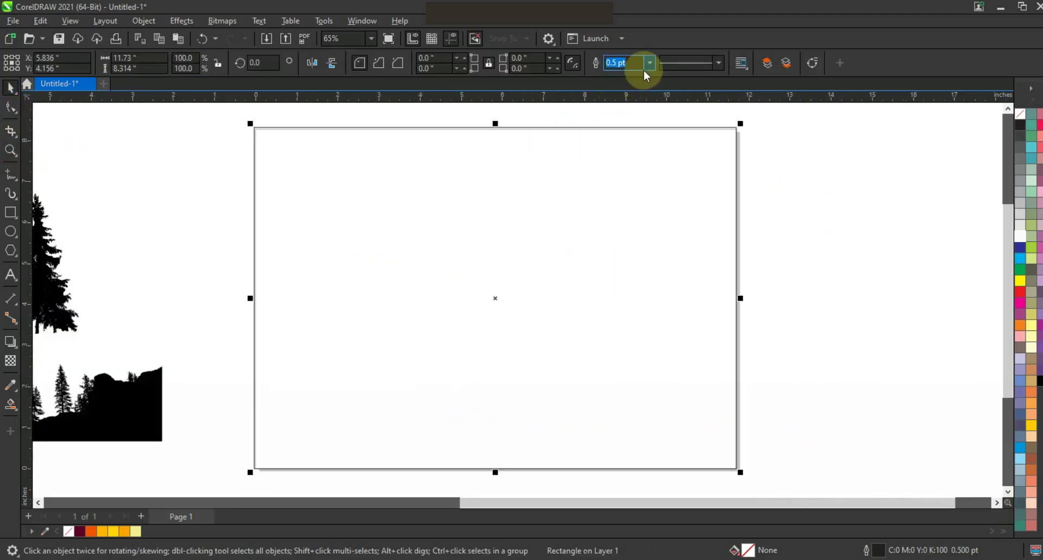
left_click(649, 65)
left_click(615, 146)
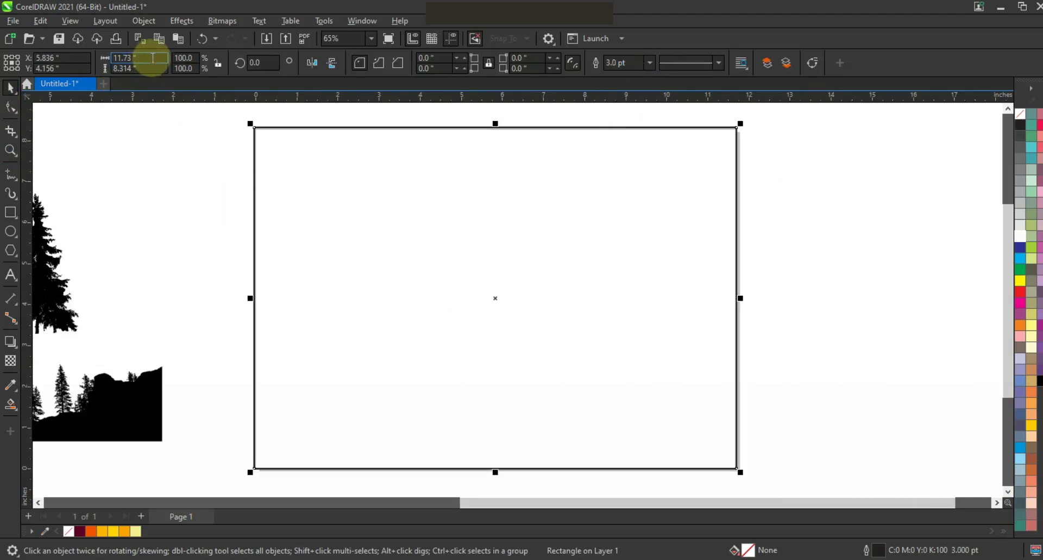
Step: Reduce the rectangle's width to one third by setting it to 11.73"/3
left_click(153, 57)
type("/3")
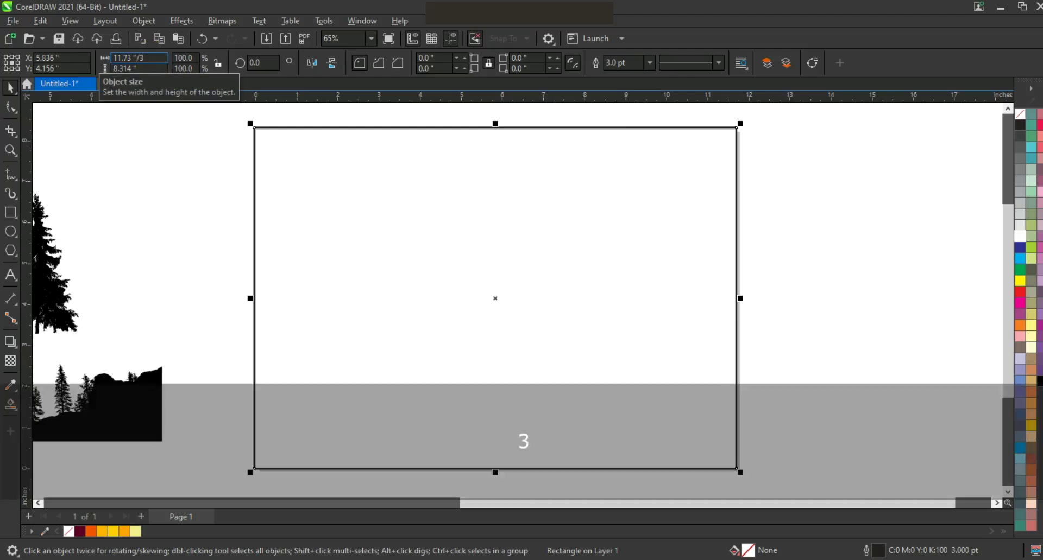
key("Return")
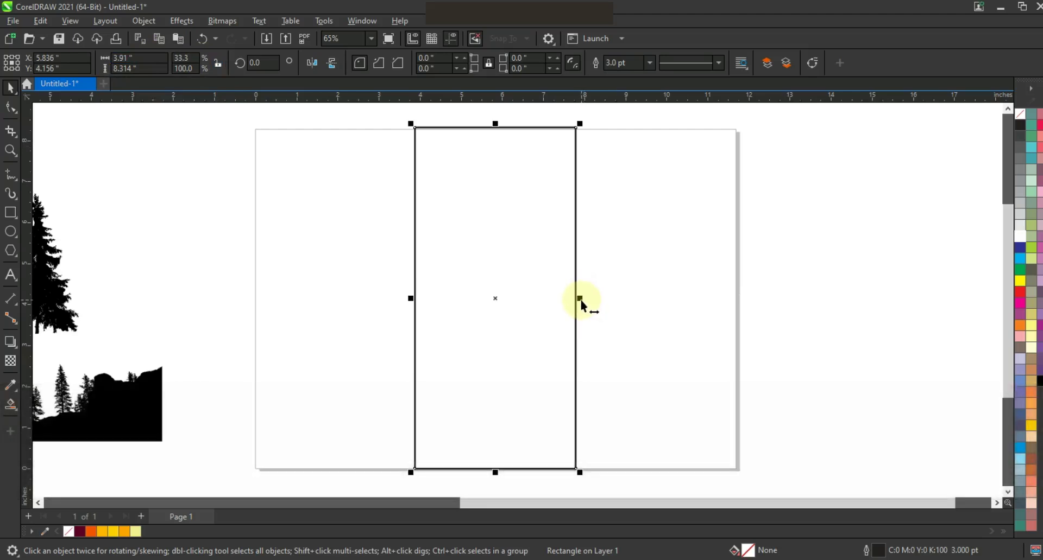
Step: Copy the narrow rectangle to both sides of itself, forming three equal adjoining panels that fill the page
left_click_drag(581, 301, 820, 344)
right_click(357, 299)
left_click(480, 304)
right_click(610, 321)
left_click(821, 340)
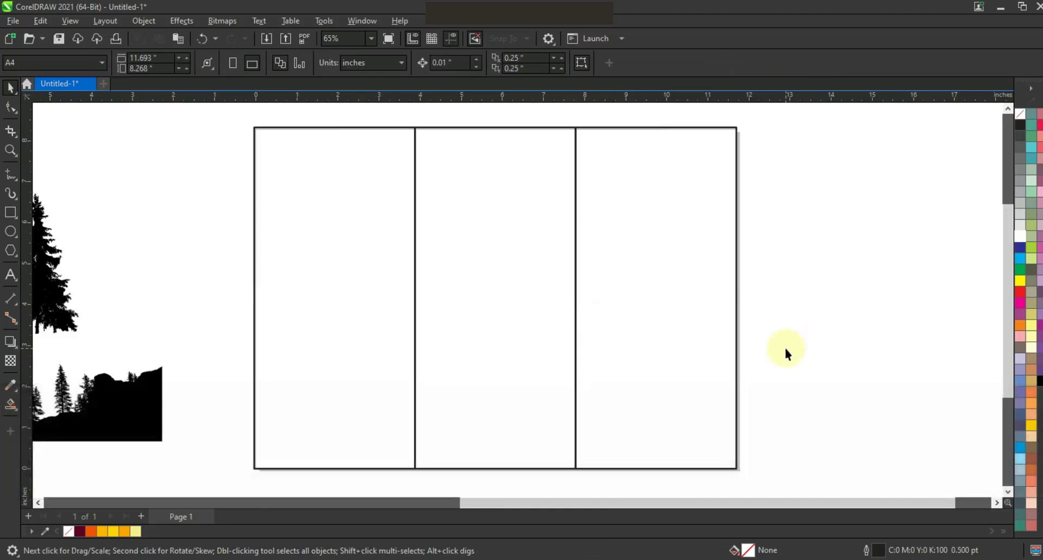
Step: Move the forest silhouette bitmap slightly downward and open it for an outline trace as a Low quality image
key("F3")
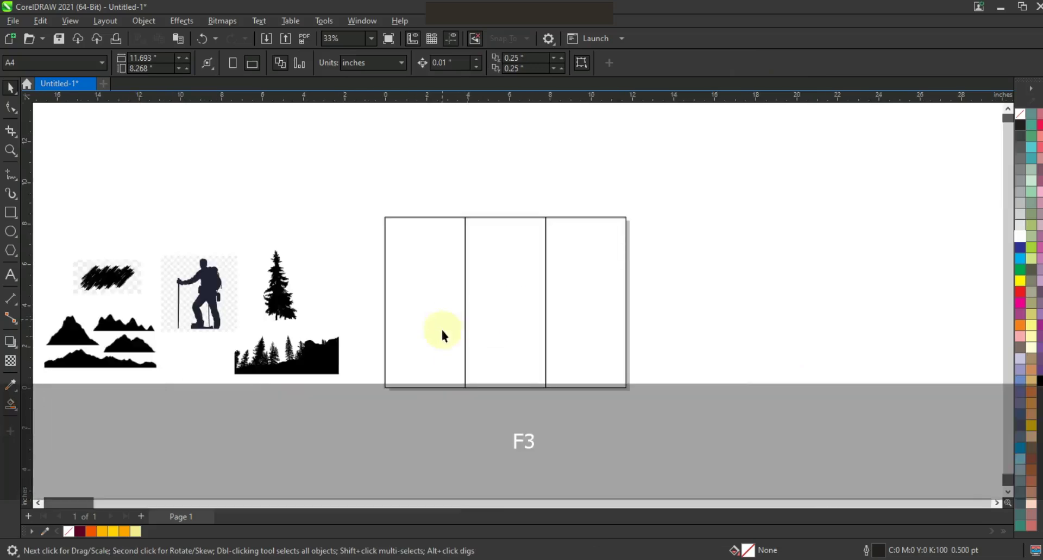
left_click(332, 365)
left_click_drag(305, 365, 318, 399)
key("shift+F2")
key("F3")
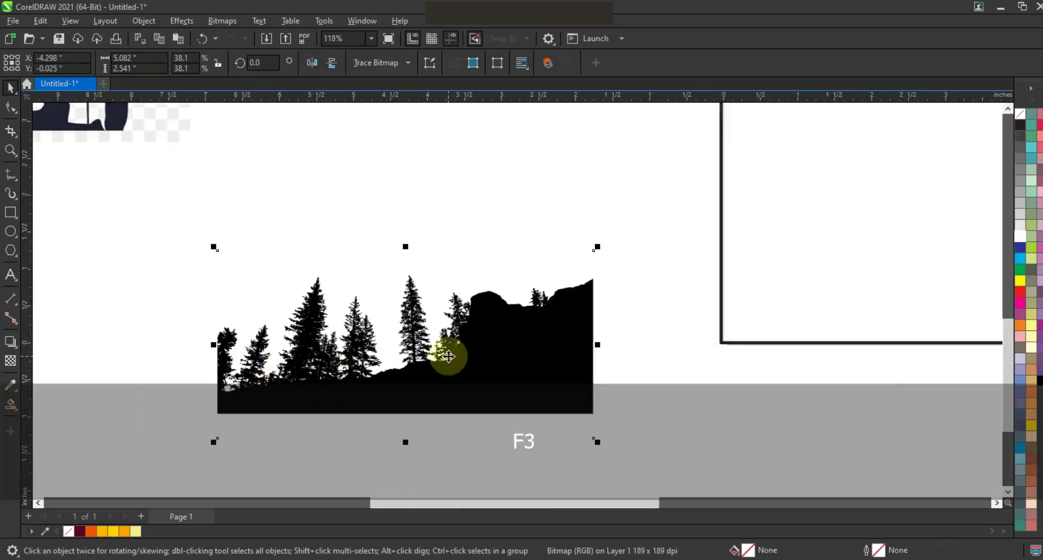
right_click(448, 356)
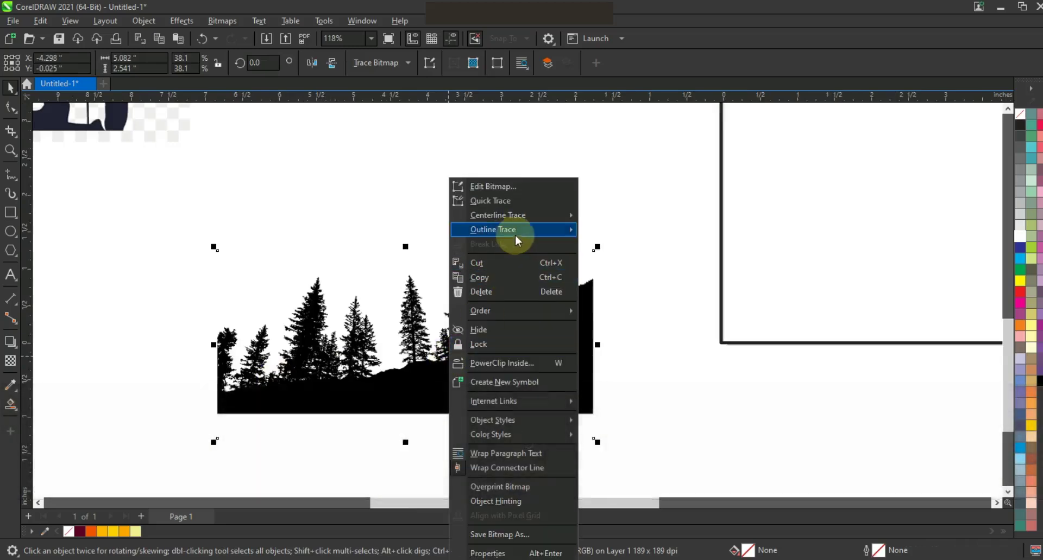
mouse_move(505, 230)
left_click(642, 291)
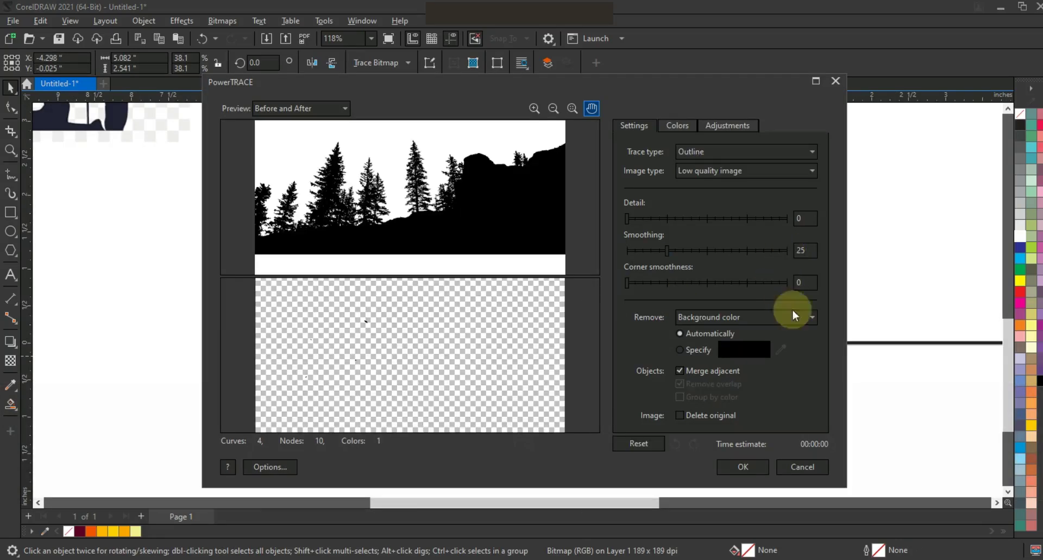
Step: Trace the forest with a specified background color removed and Detail set to 100, keeping the original image
left_click(680, 350)
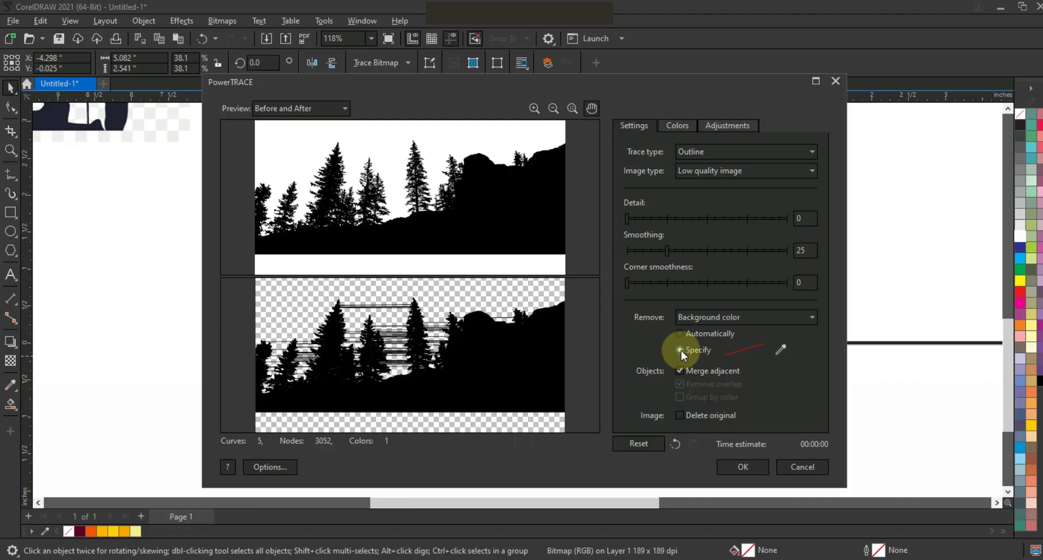
left_click(787, 219)
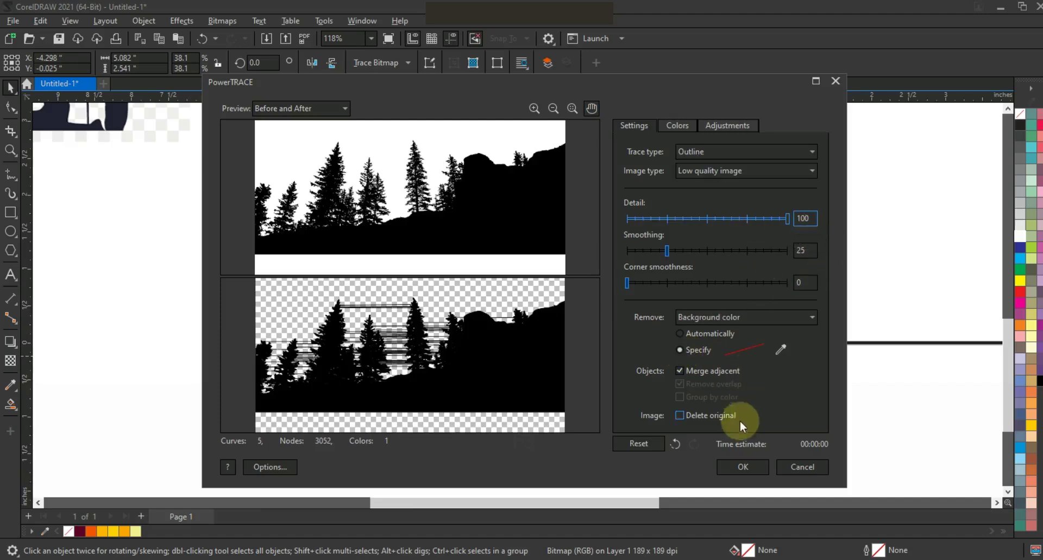
left_click(743, 467)
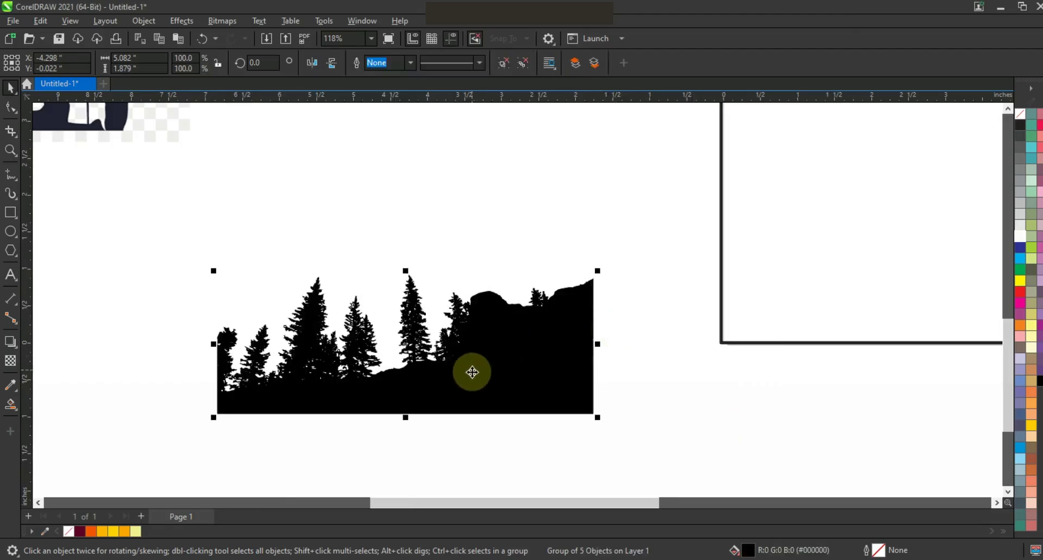
Step: Move the traced forest off its source image and delete the original forest bitmap
key("F3")
left_click_drag(470, 368, 696, 402)
left_click(441, 375)
key("Delete")
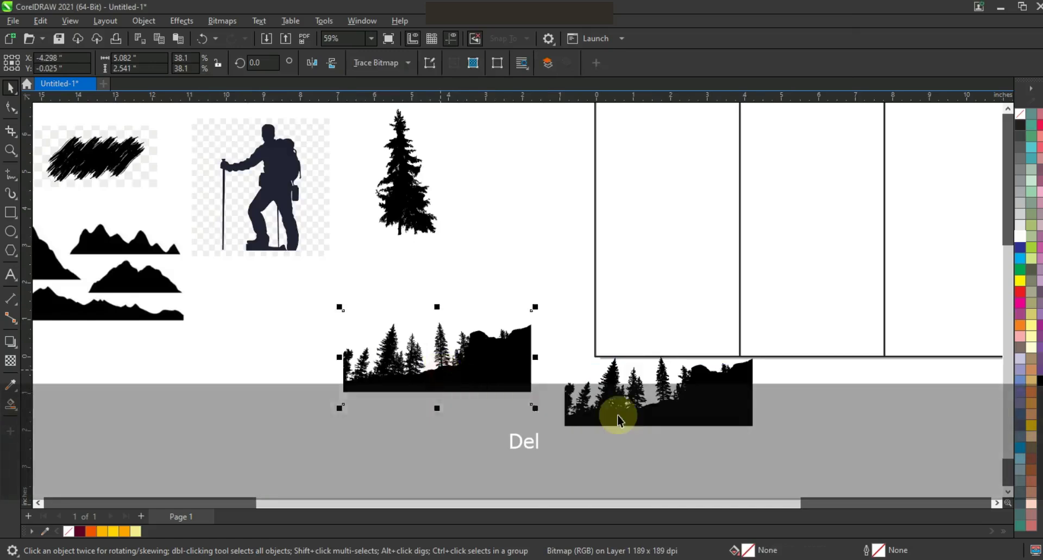
Step: Move the traced forest onto the first panel, lining up its right edge with the panel's right border
left_click(666, 416)
left_click_drag(666, 417, 658, 253)
left_click_drag(662, 294, 661, 293)
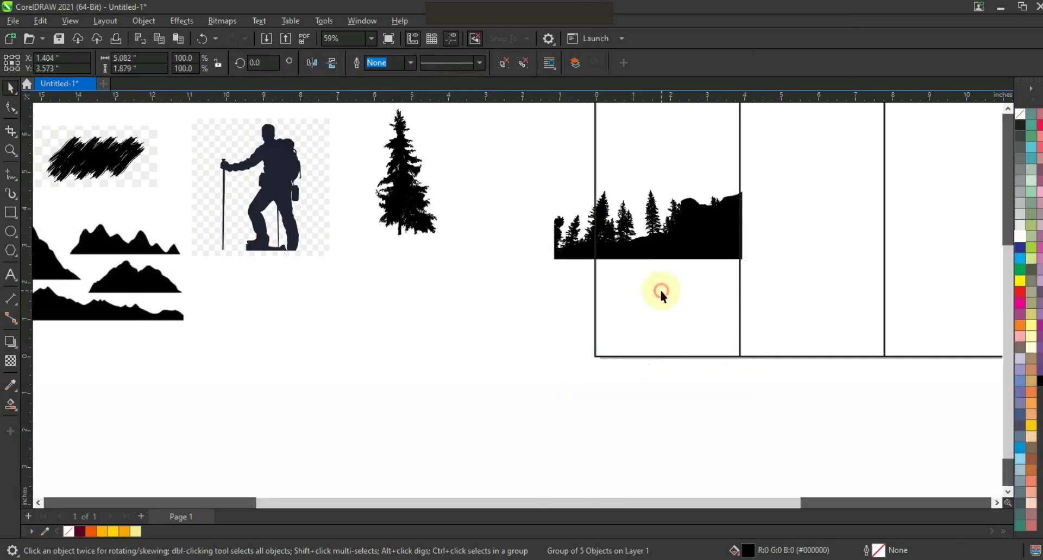
left_click(661, 294)
Step: Scale the traced forest to the first panel's width, about 4.05 inches, and fill it with dark maroon
key("shift+F2")
key("Escape")
left_click(503, 351)
left_click(385, 348)
left_click_drag(380, 284, 420, 295)
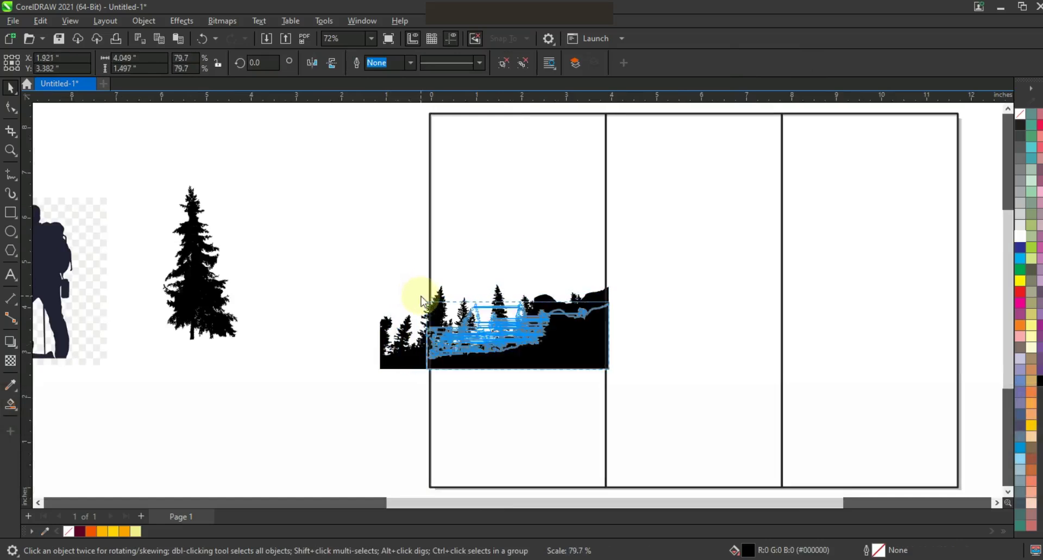
left_click(80, 532)
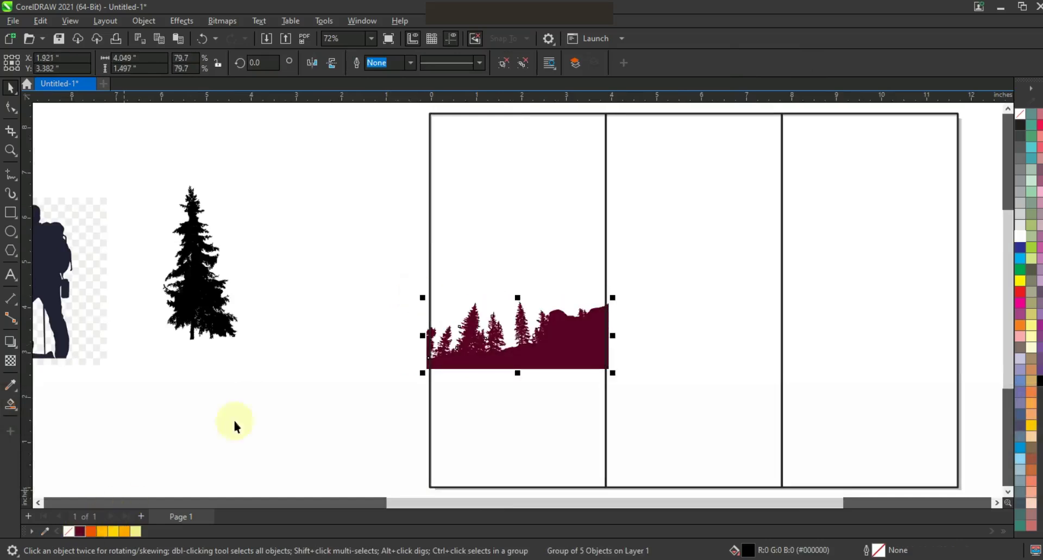
left_click(327, 386)
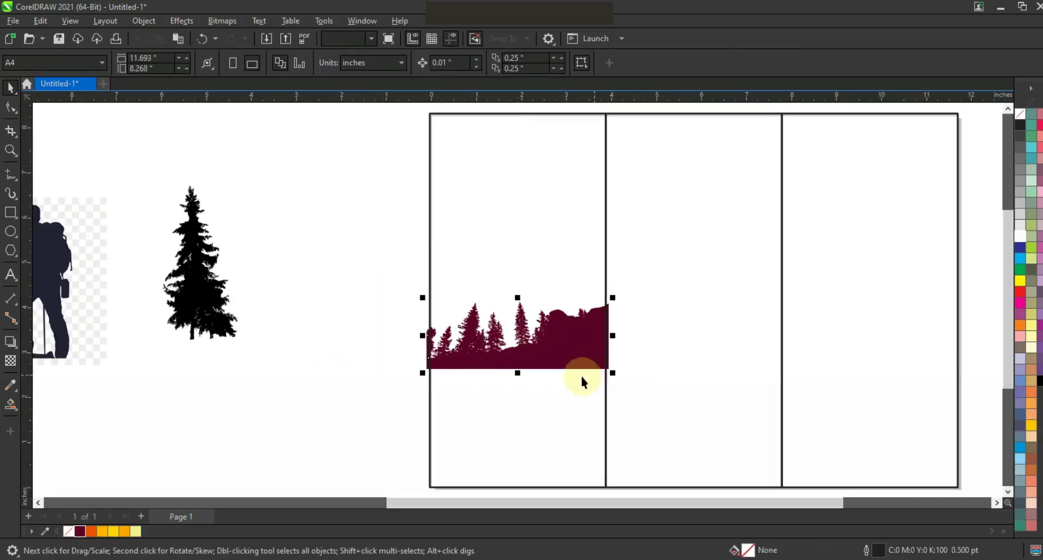
Step: Skew the forest silhouette vertically by about 4 degrees so its base rises toward the right
left_click(520, 344)
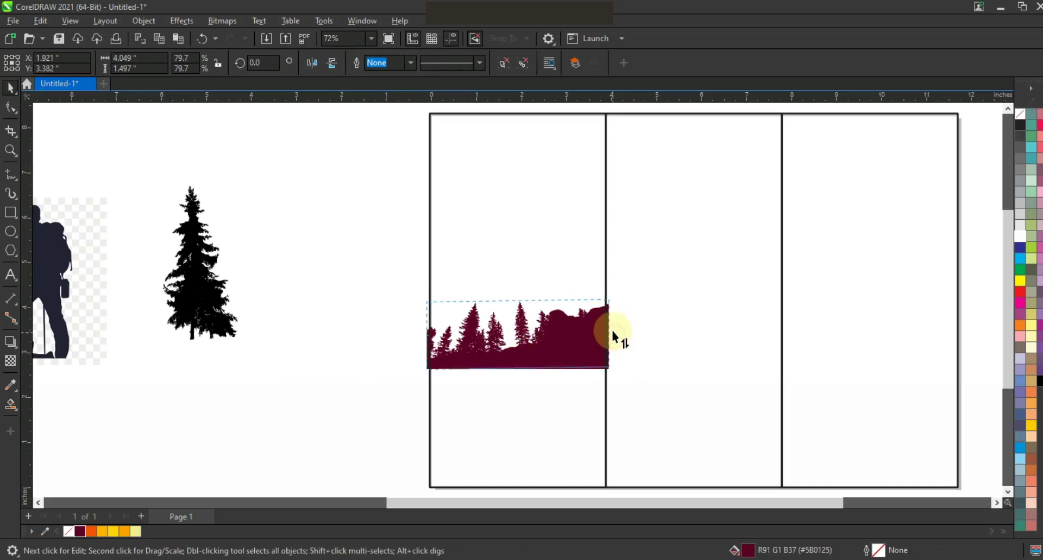
left_click_drag(612, 330, 613, 328)
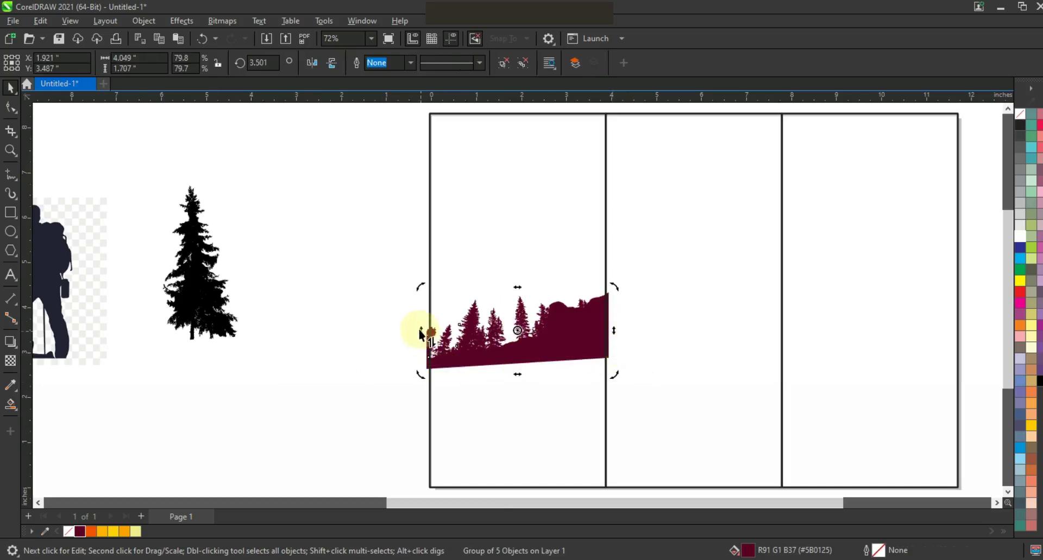
left_click_drag(423, 338, 422, 340)
left_click(391, 344)
Step: Draw a closed four-sided shape about 4.10 by 3.25 inches, from the forest's slanted base to just below the panel
left_click(11, 150)
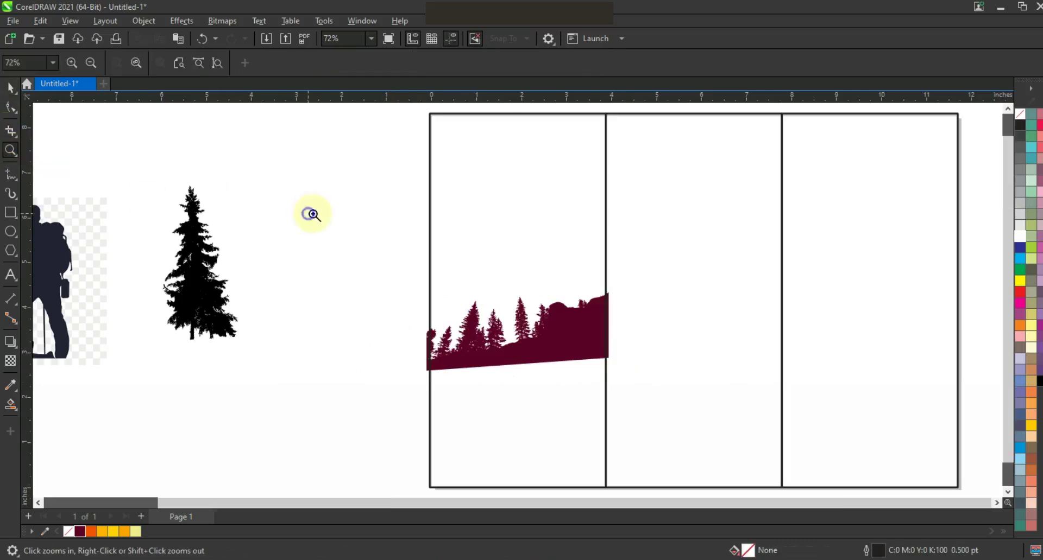
right_click(516, 297)
left_click_drag(456, 282, 600, 401)
left_click(10, 174)
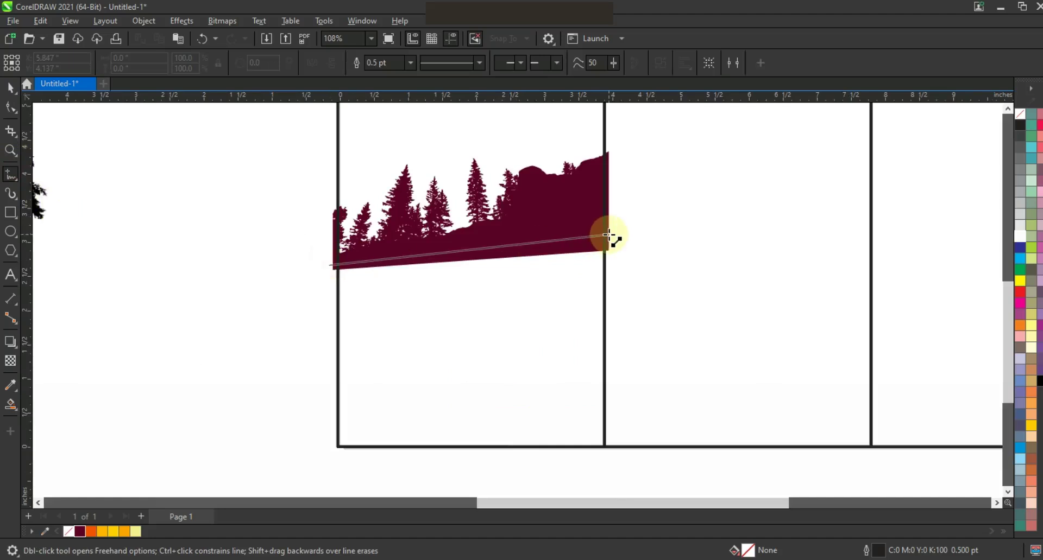
double_click(608, 236)
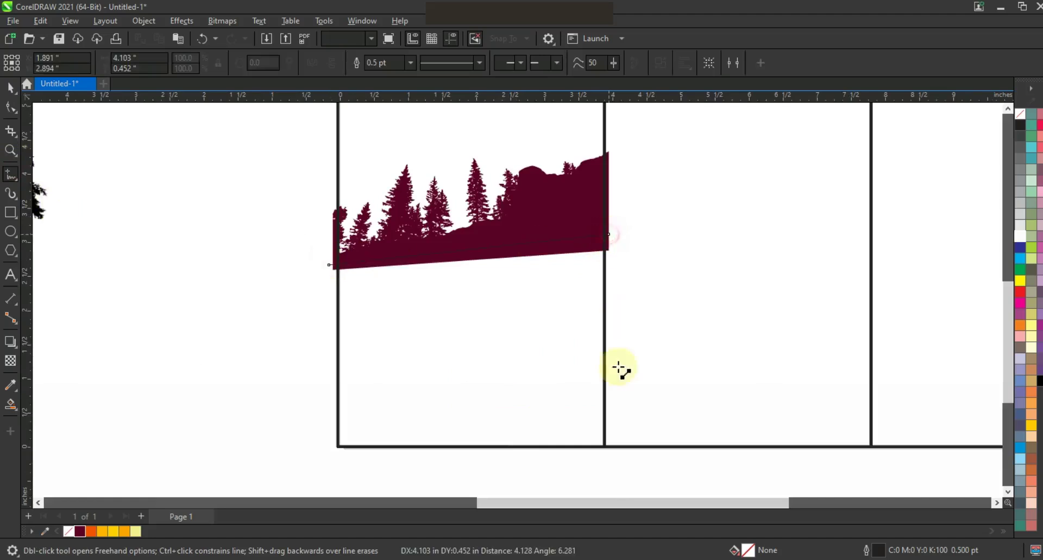
double_click(608, 455)
double_click(330, 450)
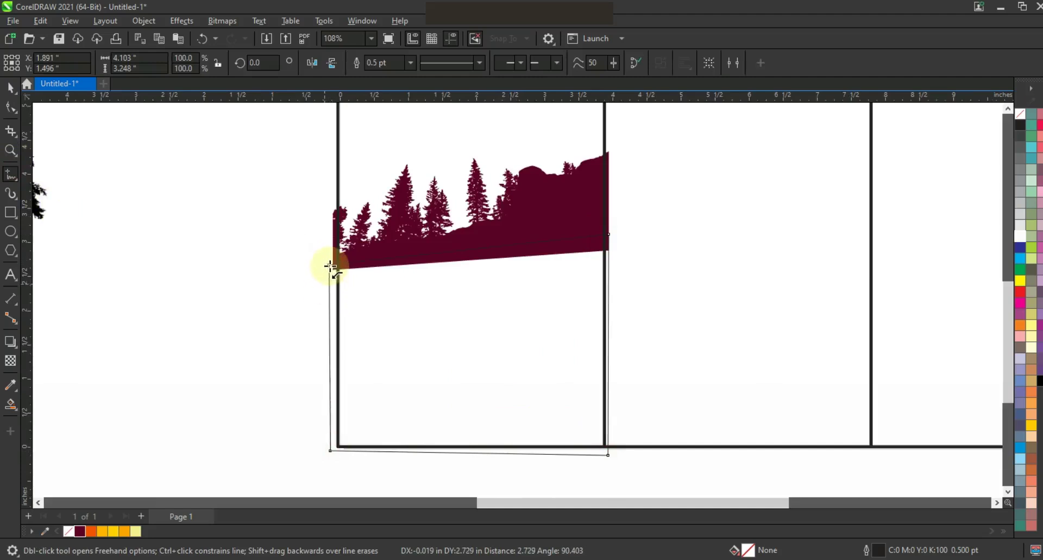
left_click(329, 265)
Step: Fill the four-sided shape with dark maroon and weld it to the forest silhouette
left_click(11, 87)
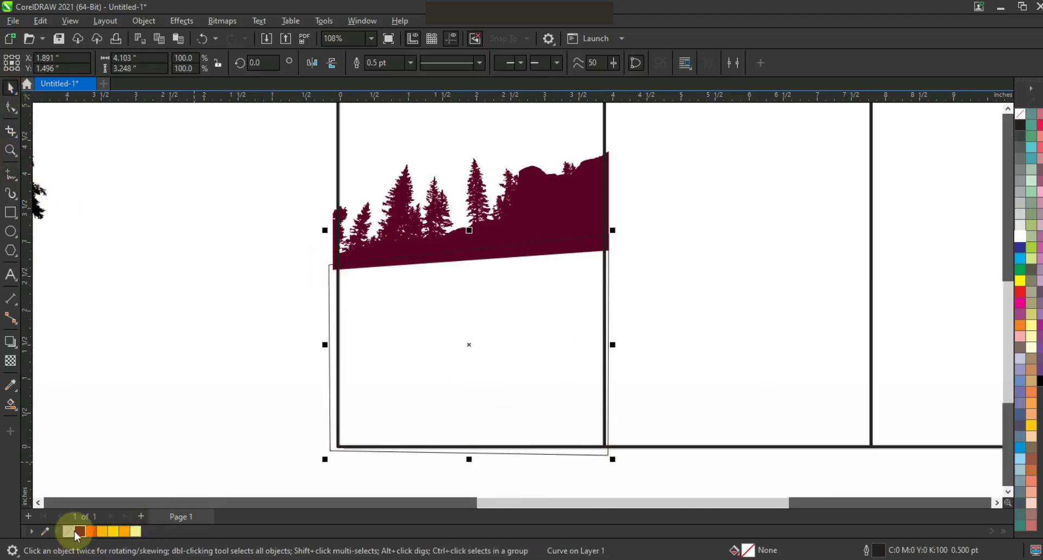
left_click(80, 532)
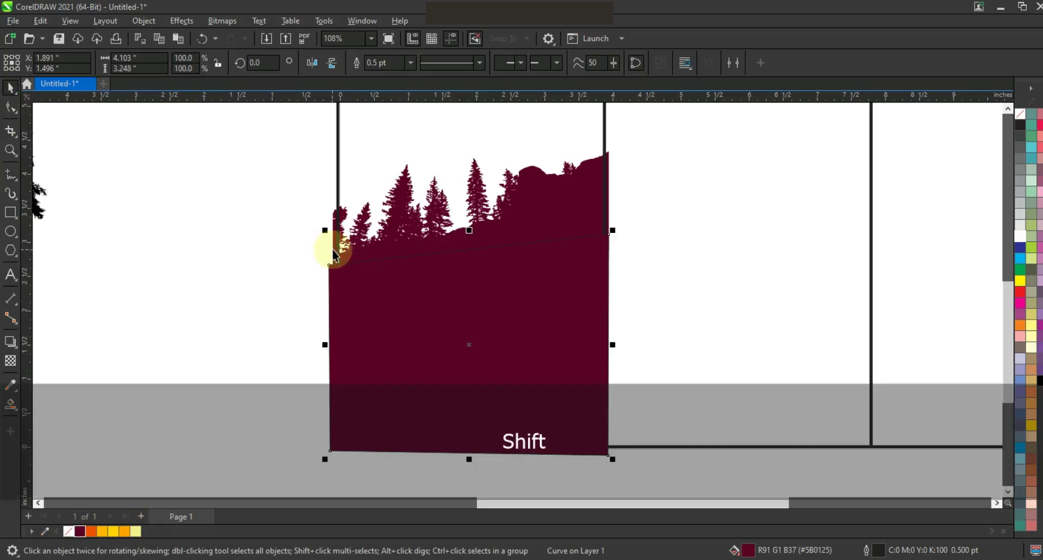
left_click(353, 218, "shift")
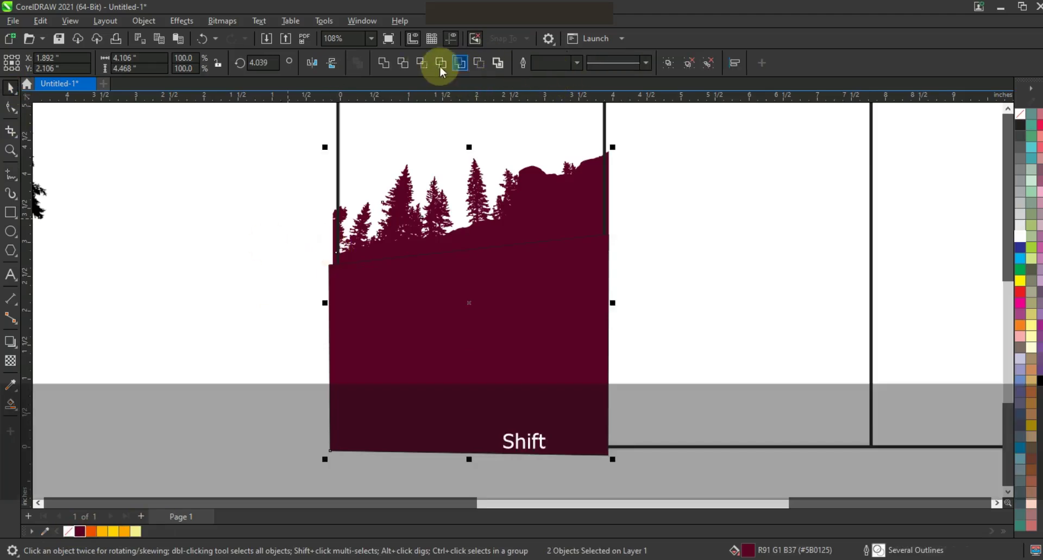
left_click(390, 64)
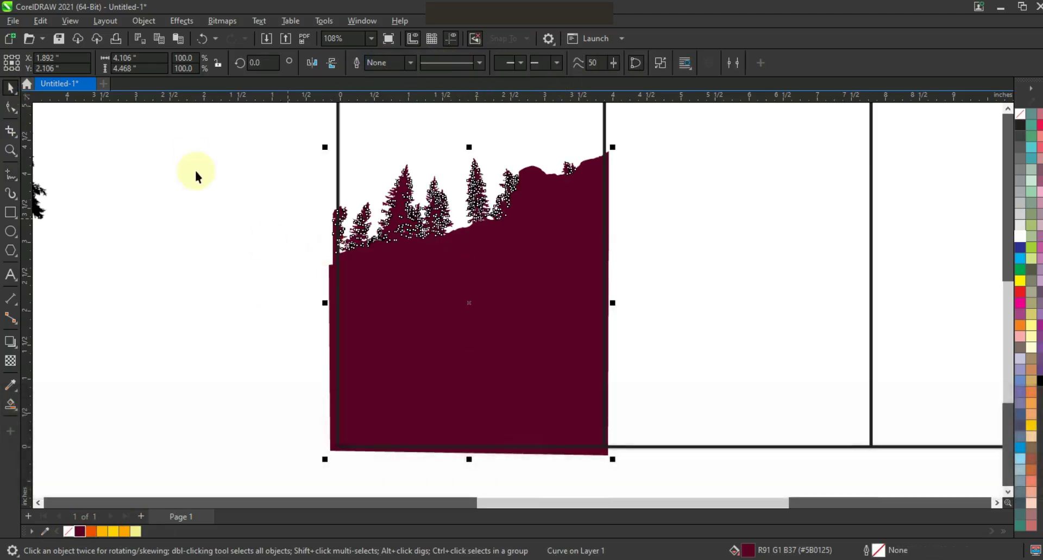
left_click(195, 230)
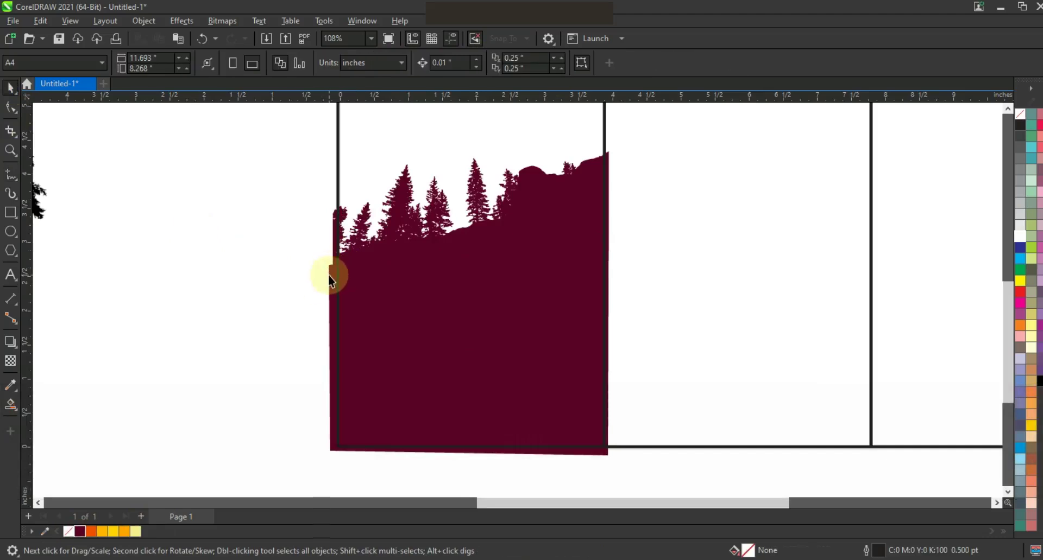
Step: Select the first panel's rectangle and fill it with amber yellow (#FFB600)
left_click(329, 277)
key("F3")
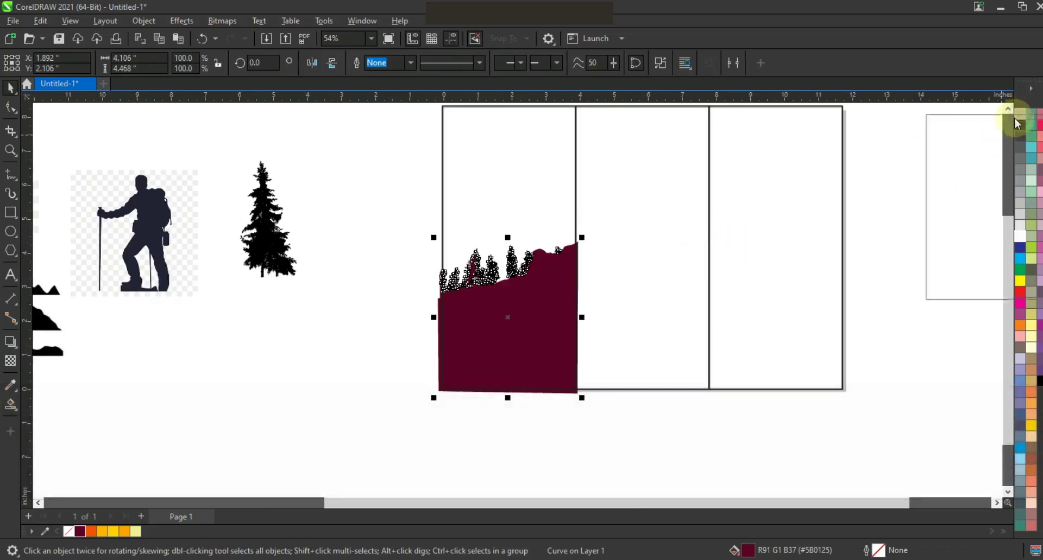
left_click(954, 235)
left_click(473, 214)
left_click(507, 248)
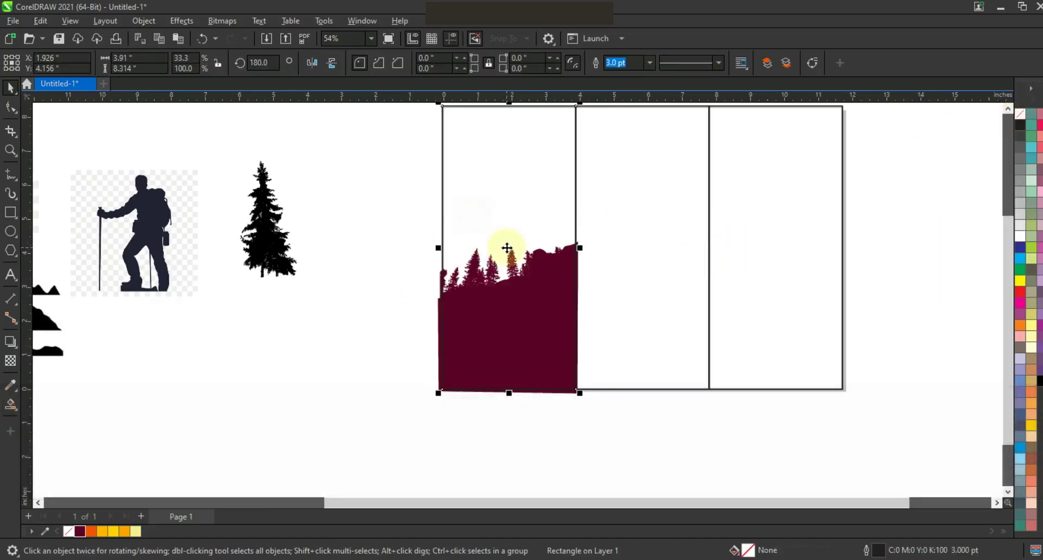
key("shift+F2")
key("Escape")
left_click(424, 373)
left_click(380, 337)
left_click(429, 259)
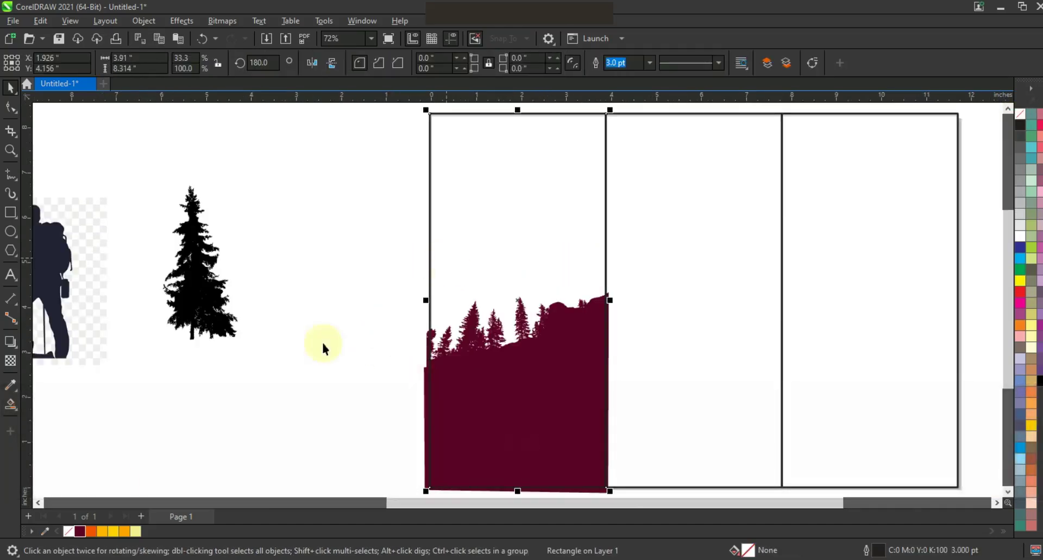
left_click(102, 532)
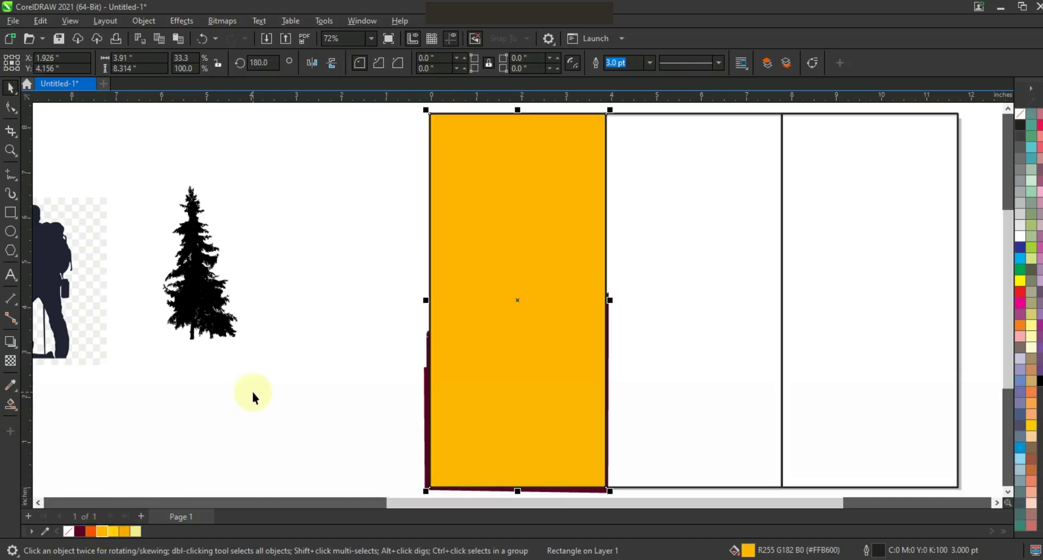
Step: Send the amber panel to the back, behind the maroon forest silhouette
key("shift+Page_Down")
left_click(304, 331)
left_click(491, 408)
left_click(331, 358)
Step: Outline-trace the pine tree bitmap as a low quality image with the detail set to 100
left_click(222, 337)
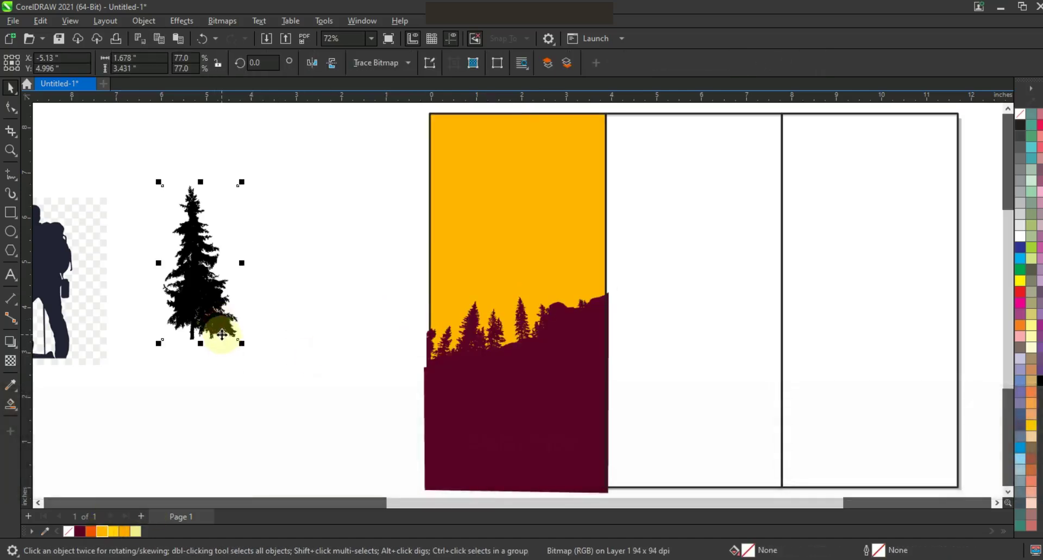
key("shift+F2")
right_click(537, 331)
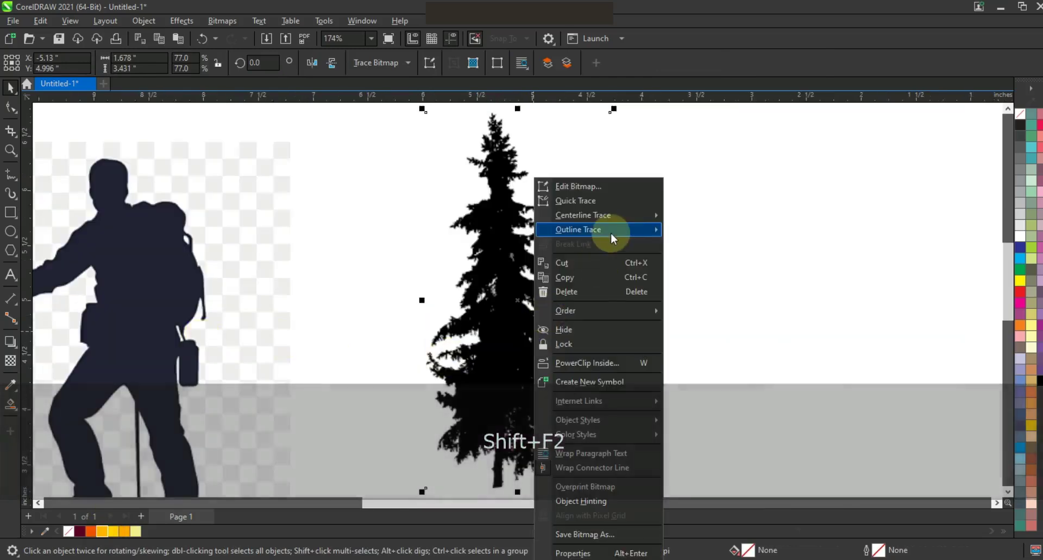
mouse_move(613, 239)
left_click(744, 291)
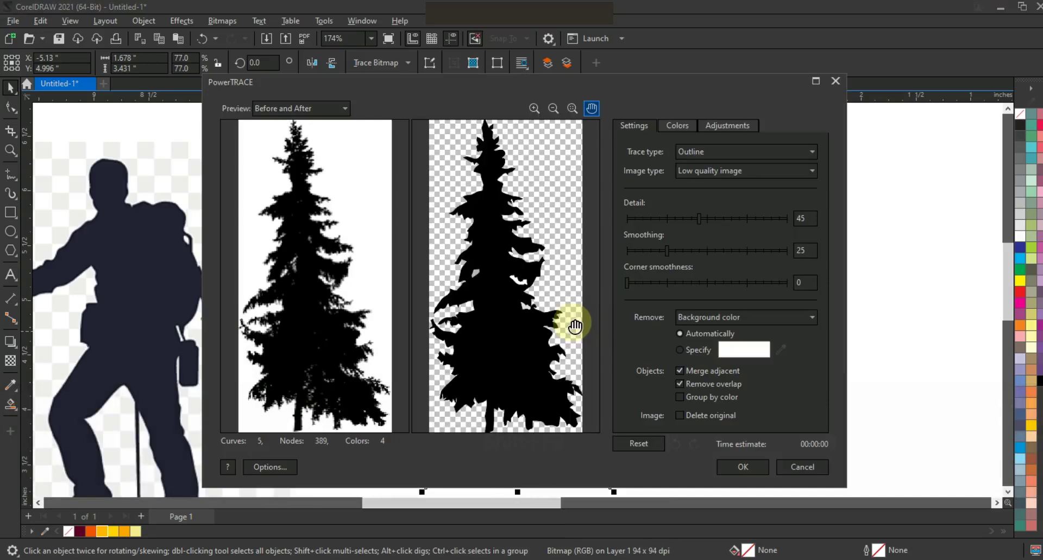
left_click(772, 220)
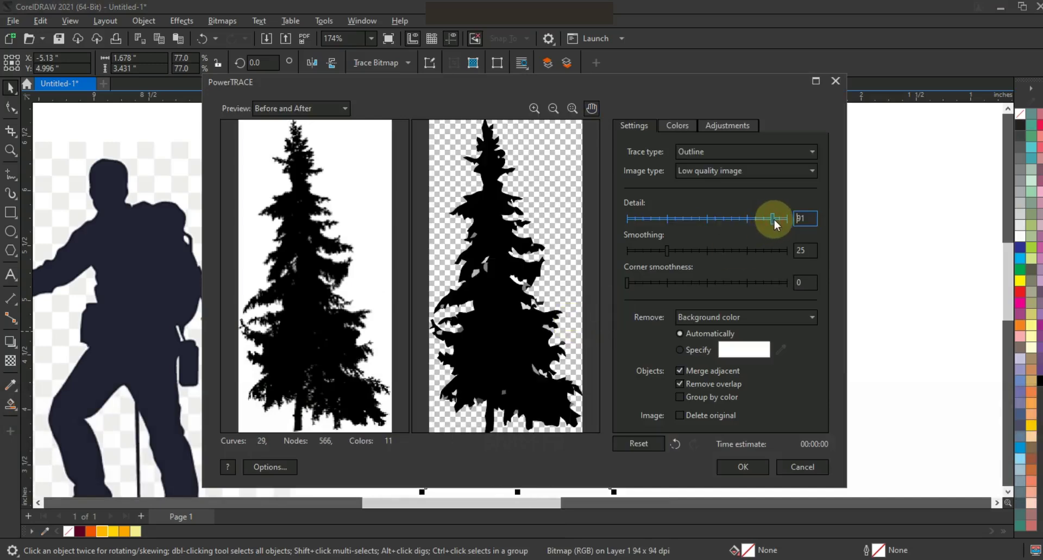
left_click_drag(774, 220, 787, 220)
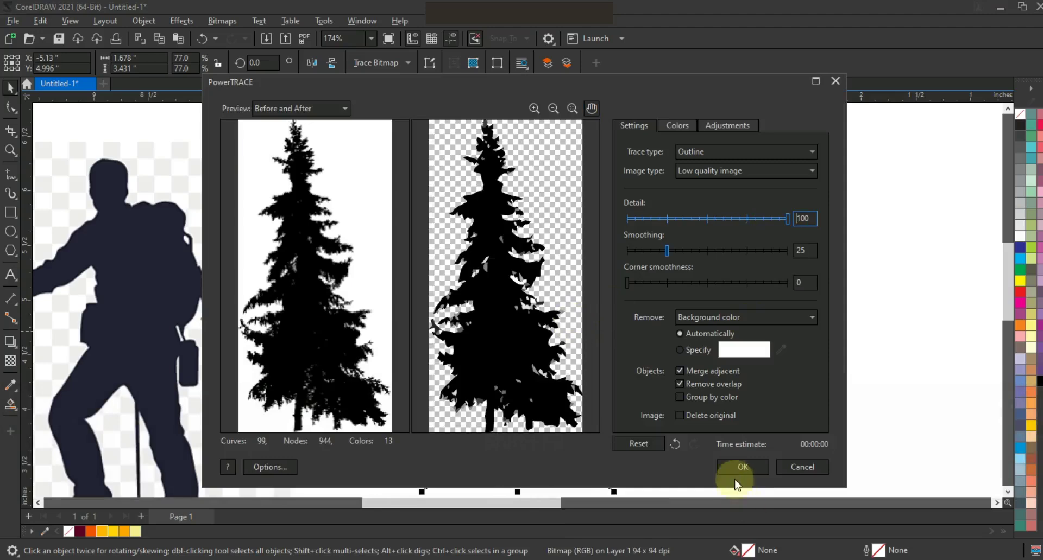
left_click(742, 467)
Step: Ungroup the traced tree and delete its stray fragments, keeping the solid silhouette beside the first panel
key("F3")
mouse_move(501, 343)
left_mouse_down()
mouse_move(531, 326)
mouse_move(715, 326)
left_mouse_up()
left_click(503, 63)
left_click_drag(682, 415, 683, 416)
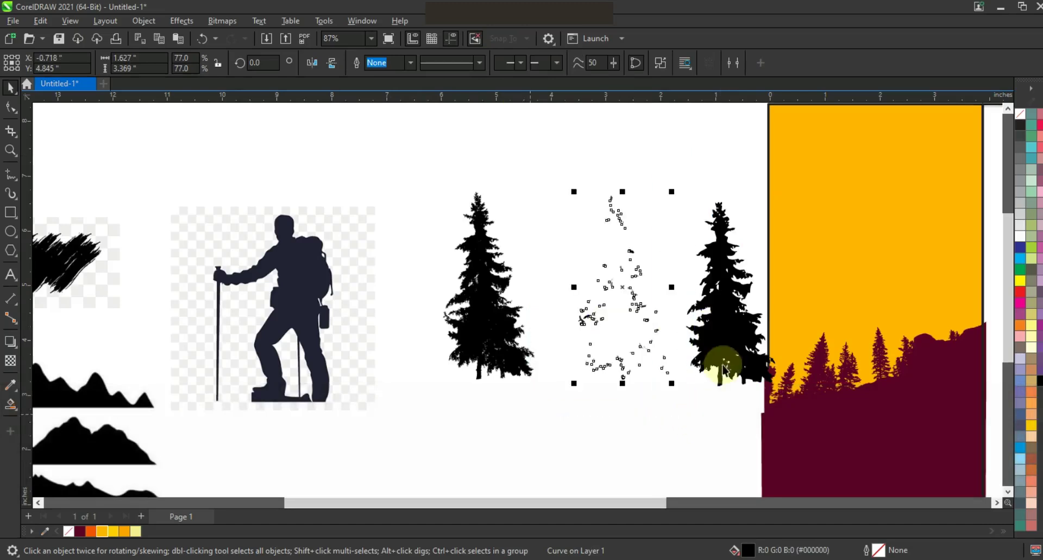
key("Delete")
left_click_drag(709, 348, 663, 358)
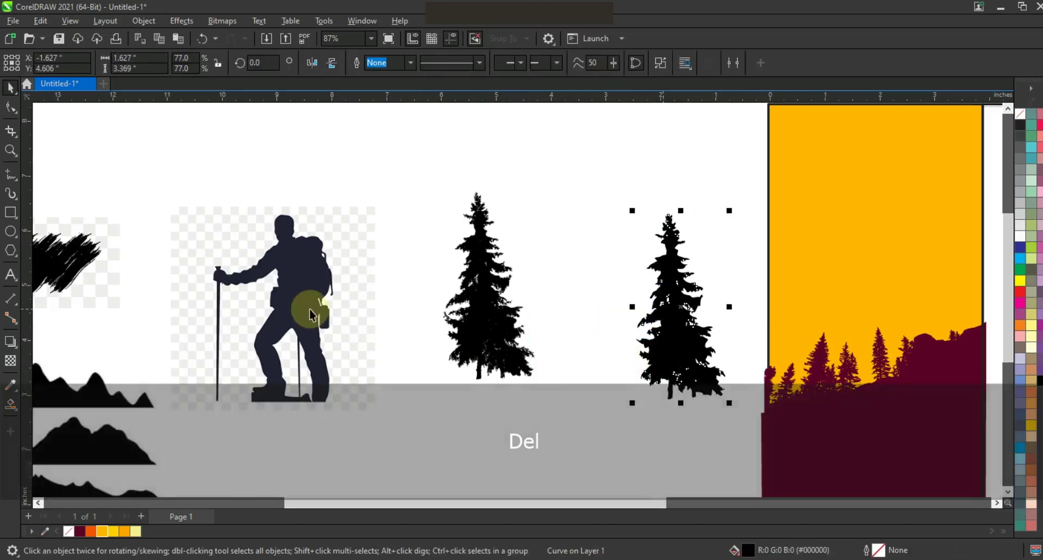
Step: Outline-trace the hiker bitmap as a low quality image with the default trace settings
left_click(310, 310)
right_click(310, 310)
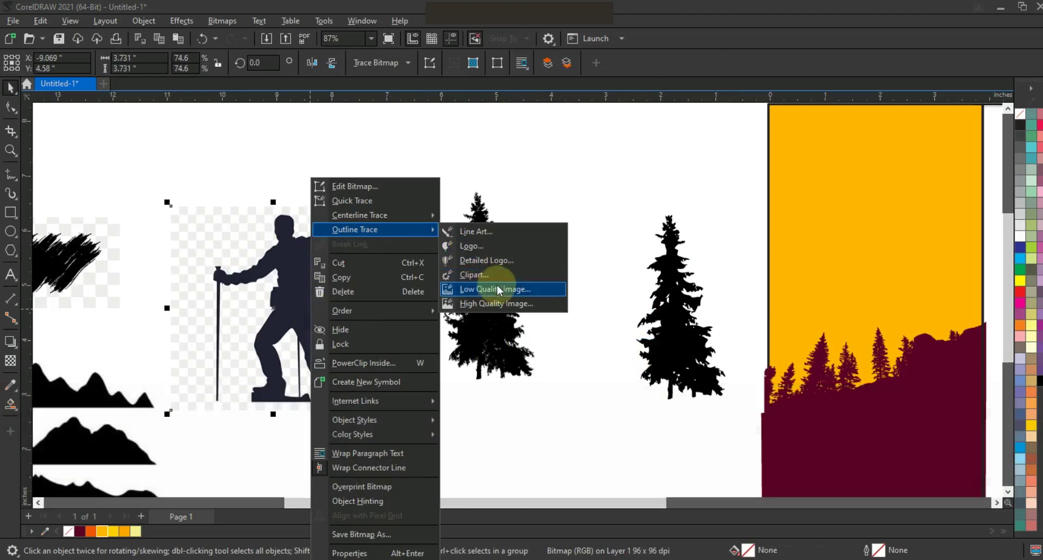
left_click(493, 300)
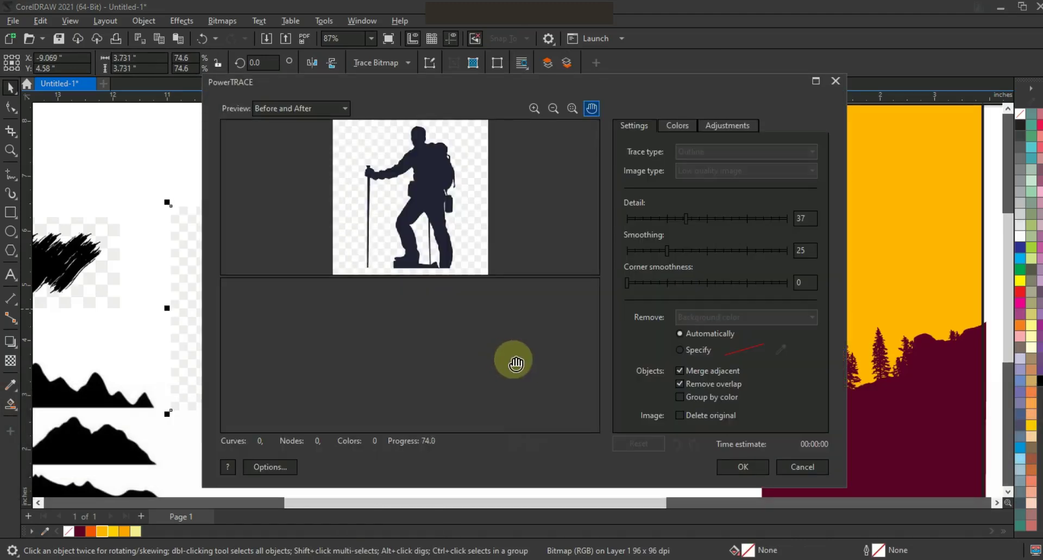
left_click(742, 467)
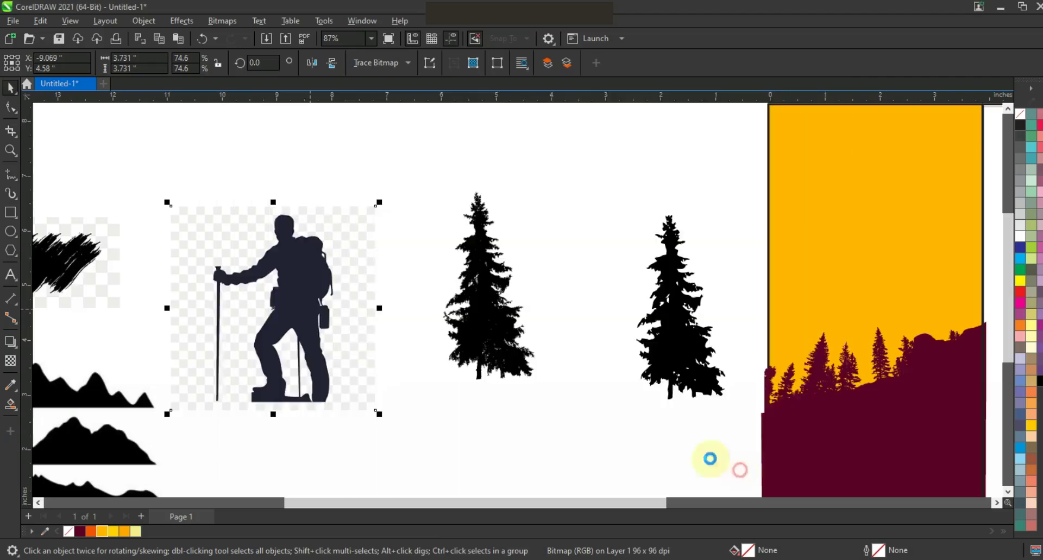
left_click(425, 154)
Step: Mirror the traced hiker horizontally and place it over the amber panel above the forest
mouse_move(310, 285)
left_mouse_down()
mouse_move(542, 332)
mouse_move(598, 382)
left_mouse_up()
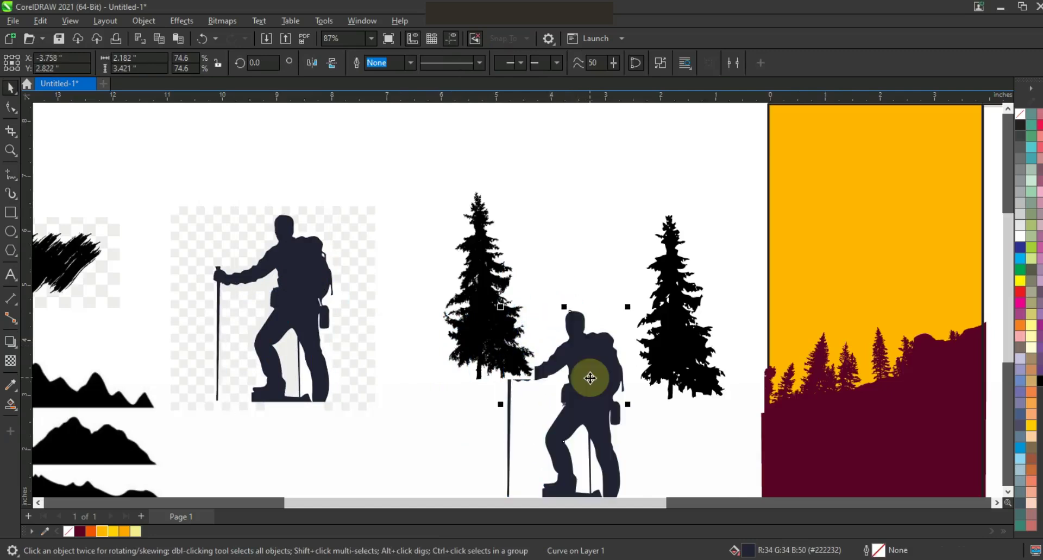
left_click(312, 62)
left_click_drag(552, 365, 904, 223)
Step: Scale the hiker down to about 1.70 by 2.67 inches and lower it onto the forest slope
left_click(872, 391)
key("shift+F2")
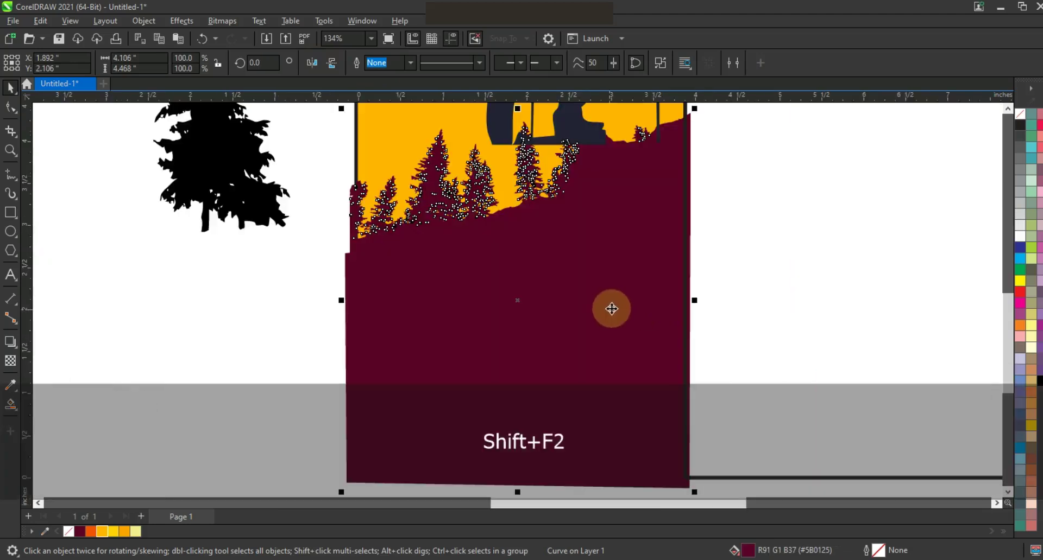
key("F3")
key("Escape")
left_click(561, 249)
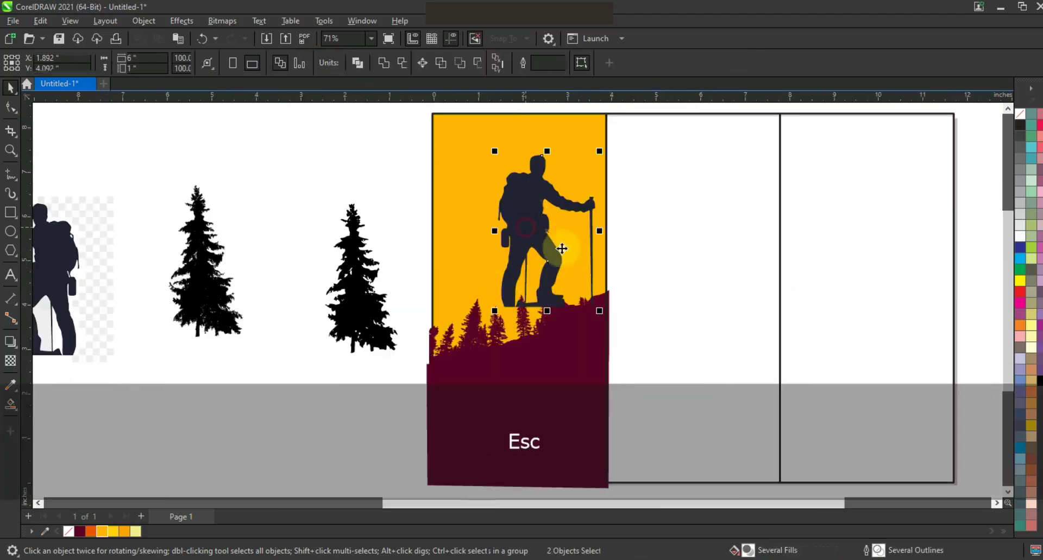
left_click_drag(599, 151, 577, 185)
left_click_drag(527, 244, 526, 278)
Step: Fill the hiker with dark maroon (#5B0125) and move it together with the forest down about 0.5 inch
left_click(185, 511)
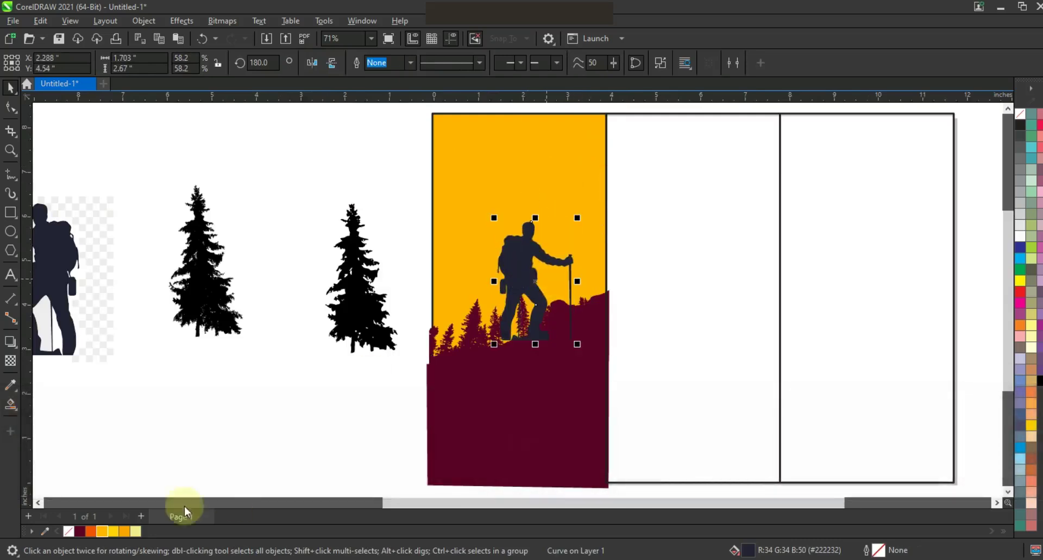
left_click(513, 290)
left_click_drag(522, 282, 531, 285)
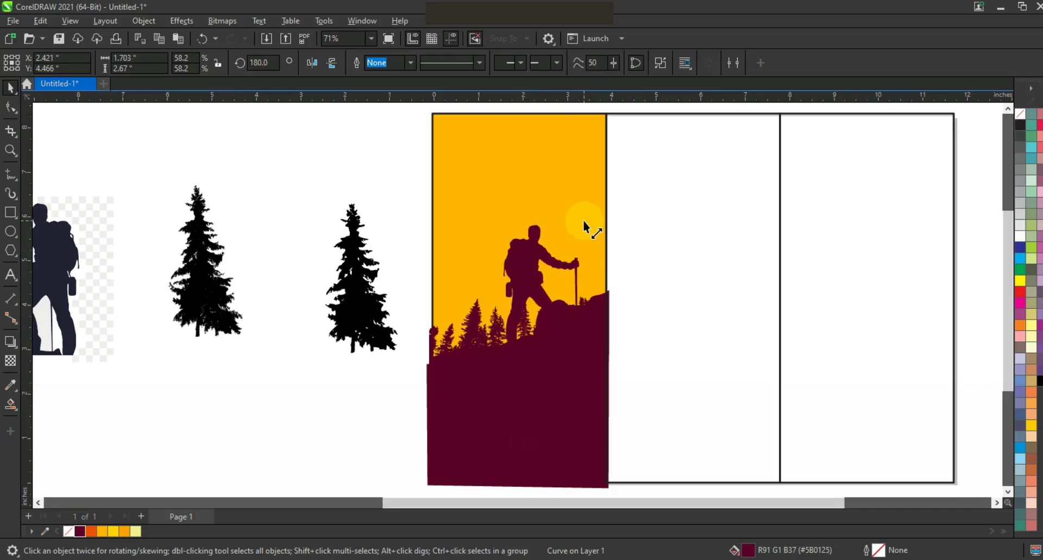
left_click_drag(405, 175, 638, 484)
mouse_move(530, 336)
left_mouse_down()
mouse_move(517, 310)
mouse_move(519, 335)
left_mouse_up()
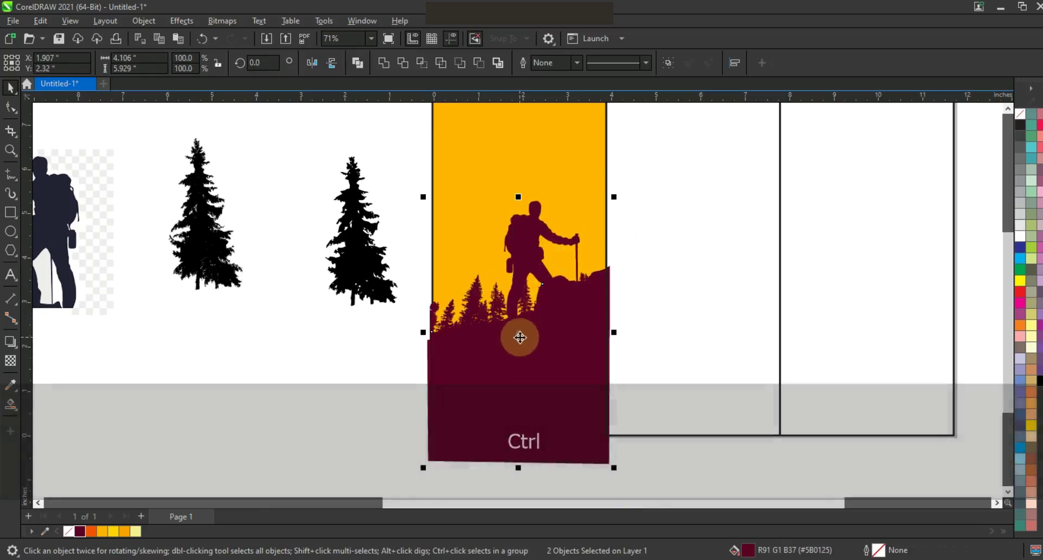
Step: Place the traced tree over the first panel's outer edge, fill it with dark maroon and enlarge it
left_click(358, 275)
left_click_drag(362, 276, 451, 308)
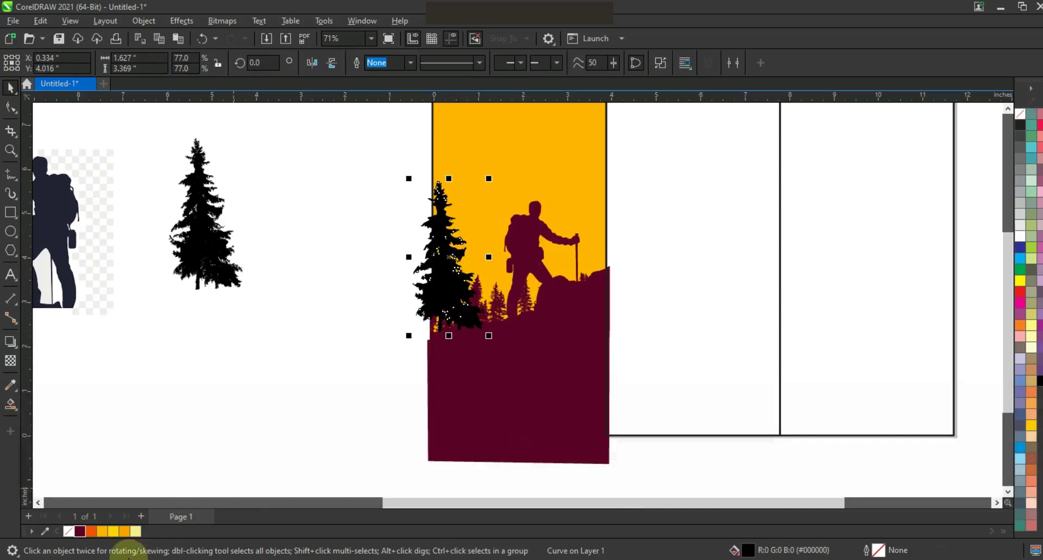
left_click(80, 532)
left_click_drag(489, 178, 511, 139)
left_click_drag(456, 244, 445, 250)
left_click(333, 282)
Step: Bring the mountain bitmap closer to the panels and outline-trace it as a low quality image
key("F3")
left_click(350, 352)
left_click_drag(106, 343, 221, 408)
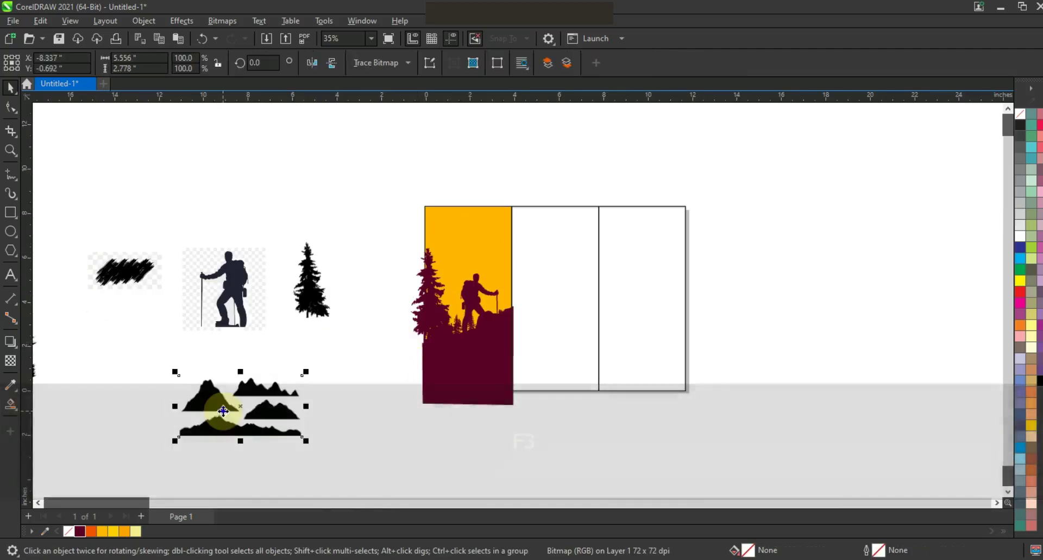
right_click(223, 410)
mouse_move(311, 79)
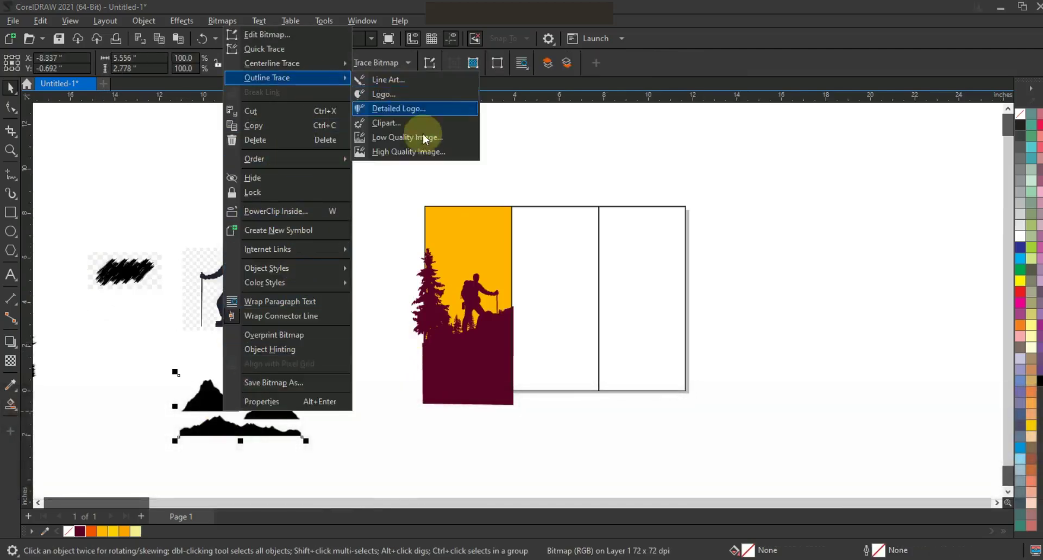
left_click(407, 138)
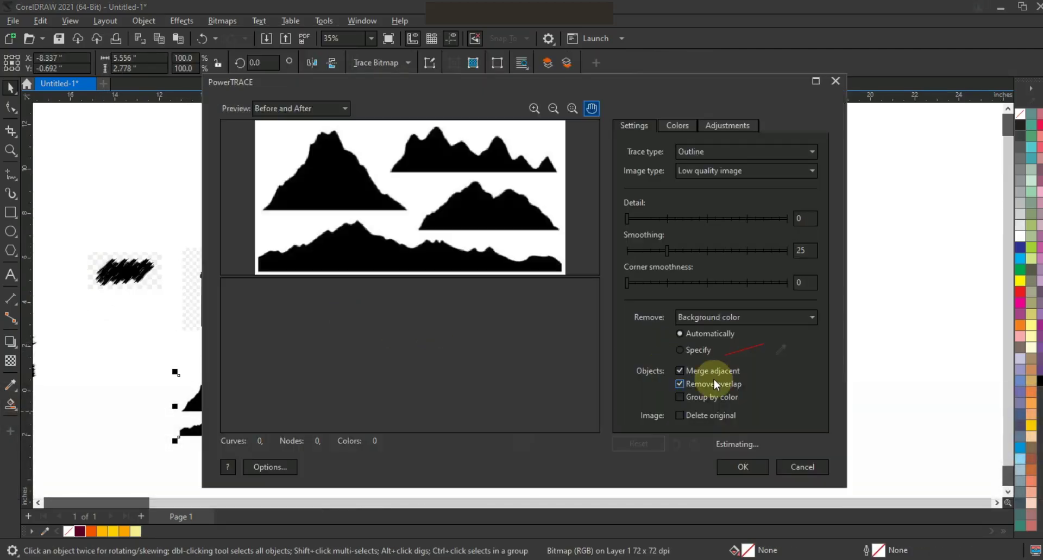
left_click(761, 468)
left_click(530, 143)
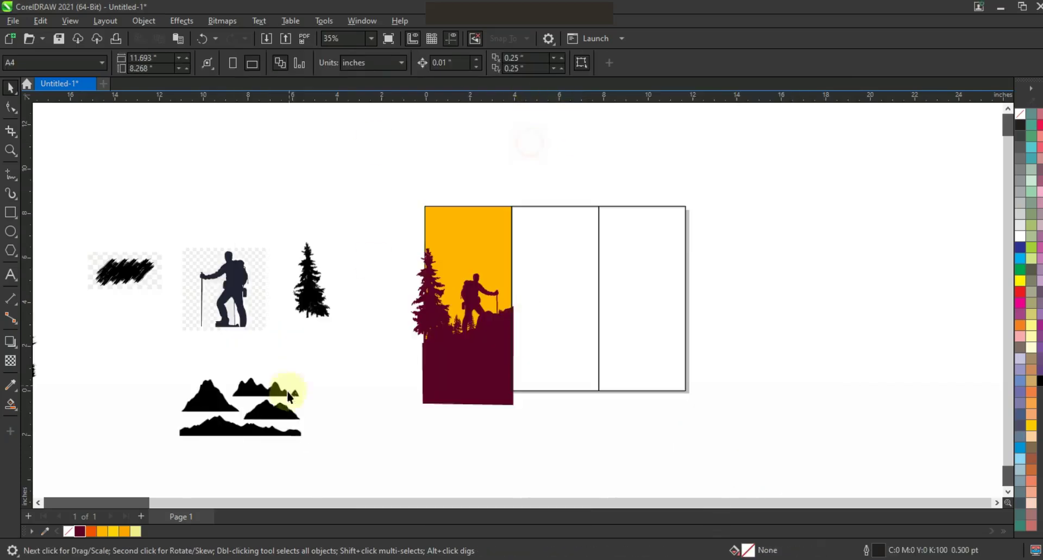
Step: Ungroup the traced mountains, enlarge the long lowest range to about 7.50 by 1.26 inches and fill it with orange (#F15300)
left_click(280, 414)
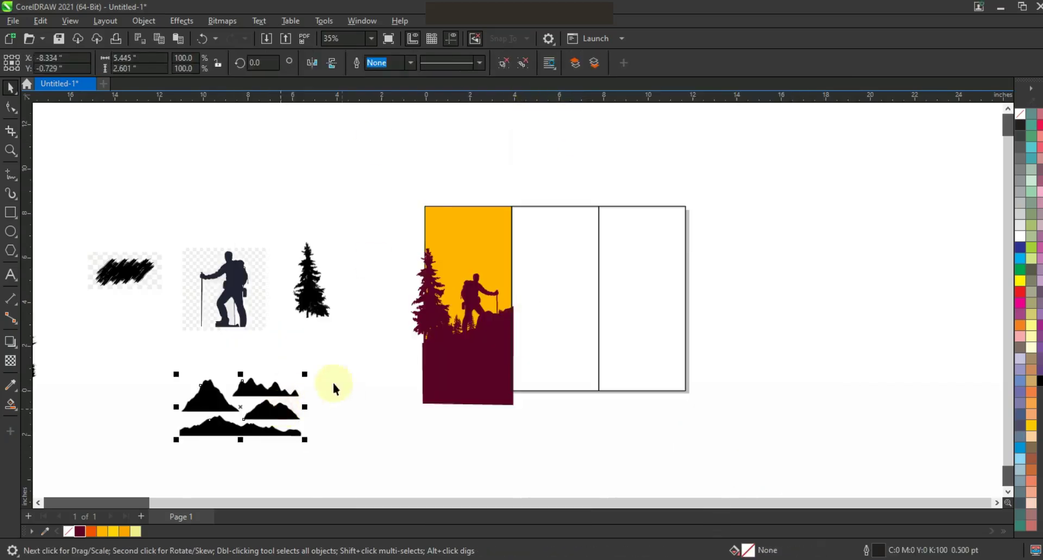
left_click(335, 452)
left_click(226, 430)
left_click_drag(226, 435, 430, 449)
left_click_drag(511, 429, 555, 416)
left_click(91, 532)
Step: Move the orange mountain range onto the first panel and order it behind the maroon silhouettes
left_click_drag(496, 443, 512, 328)
key("ctrl+Page_Down")
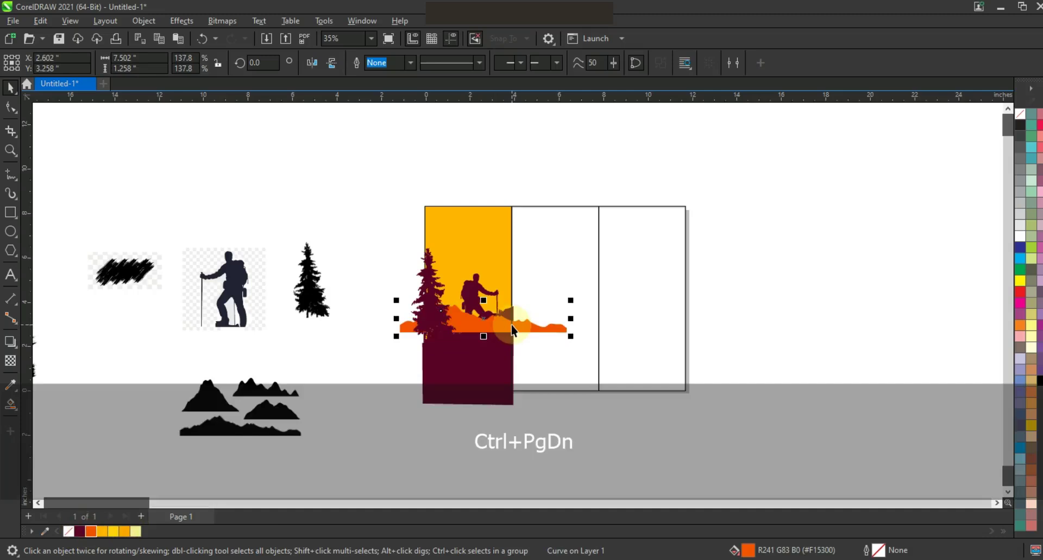
key("ctrl+Page_Up")
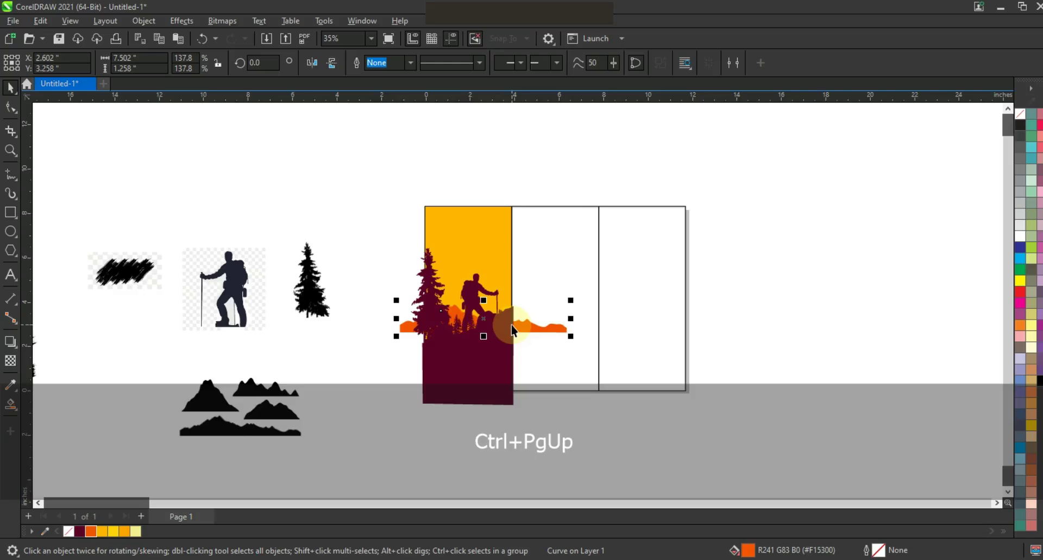
Step: Enlarge the orange mountain range to about 9.67 inches wide and adjust its position behind the hiker
key("shift")
key("F3")
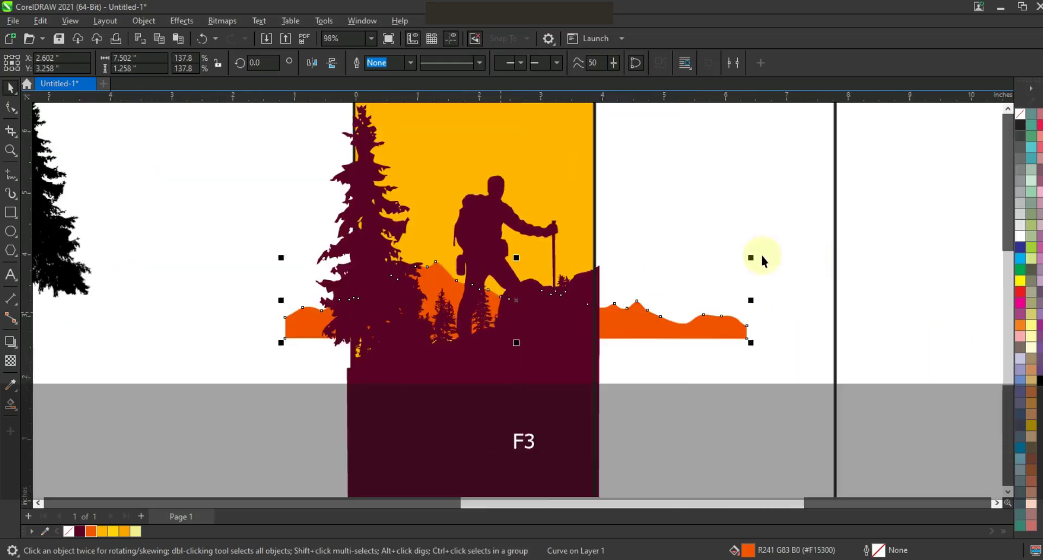
left_click_drag(751, 258, 835, 243)
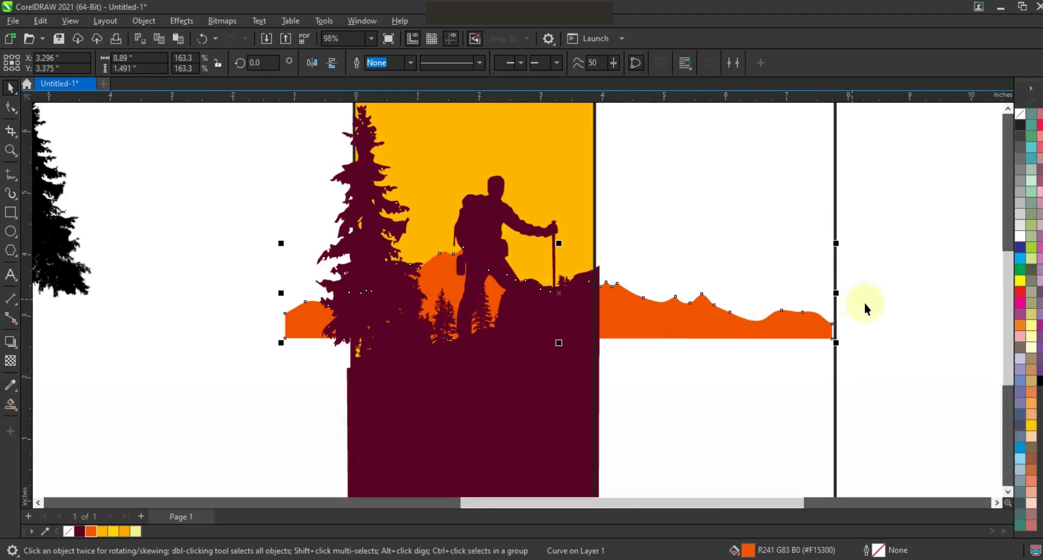
left_click_drag(275, 347, 234, 368)
left_click_drag(531, 298, 538, 301)
left_click(316, 279)
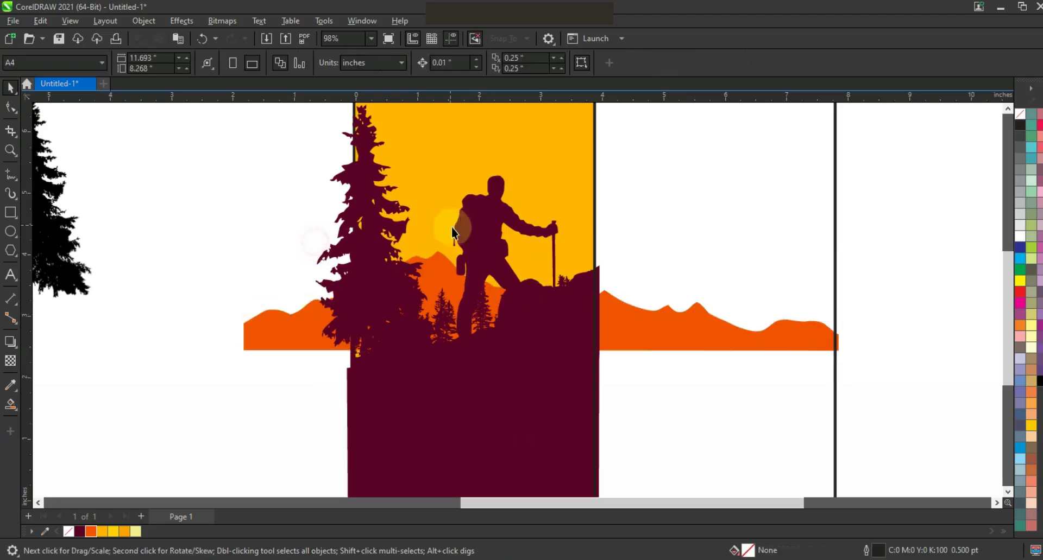
Step: Nudge the hiker slightly up and to the right on the forest slope
left_click(490, 229)
left_click_drag(493, 225, 497, 221)
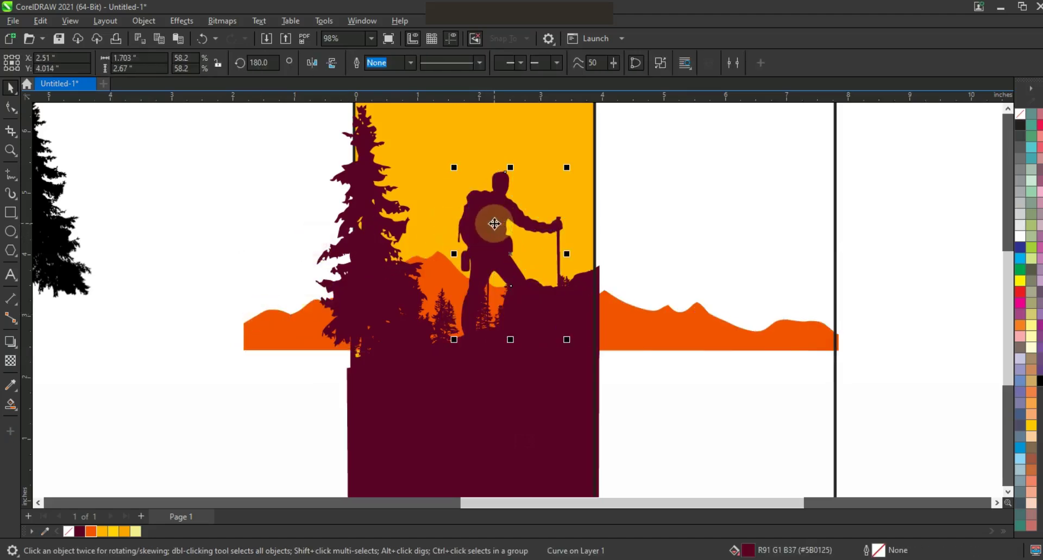
key("F3")
key("Escape")
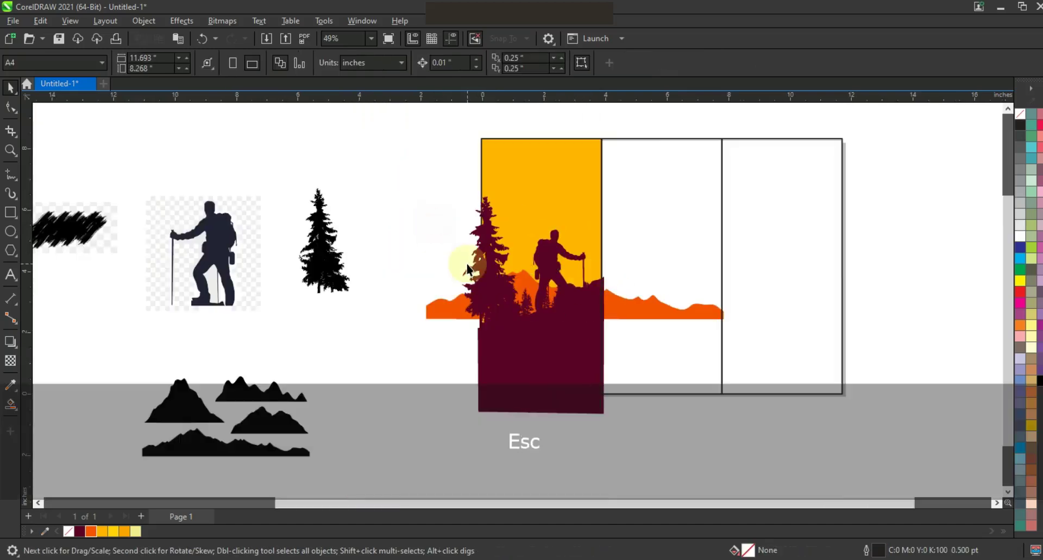
Step: PowerClip the tree, hiker, forest and orange mountain range, without outlines, inside the amber panel
left_click(448, 275)
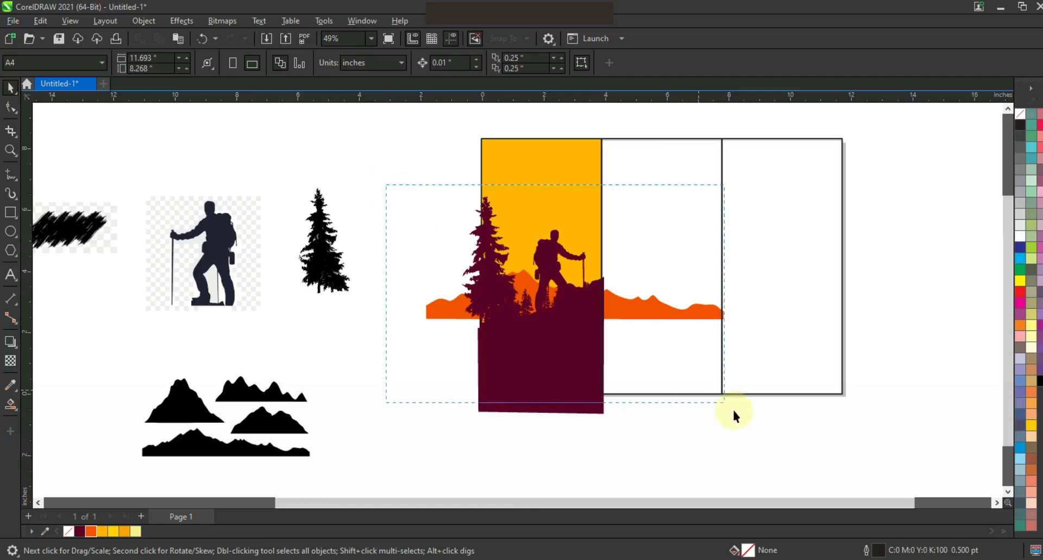
left_click_drag(735, 422, 731, 427)
right_click(1020, 115)
left_click(1004, 126)
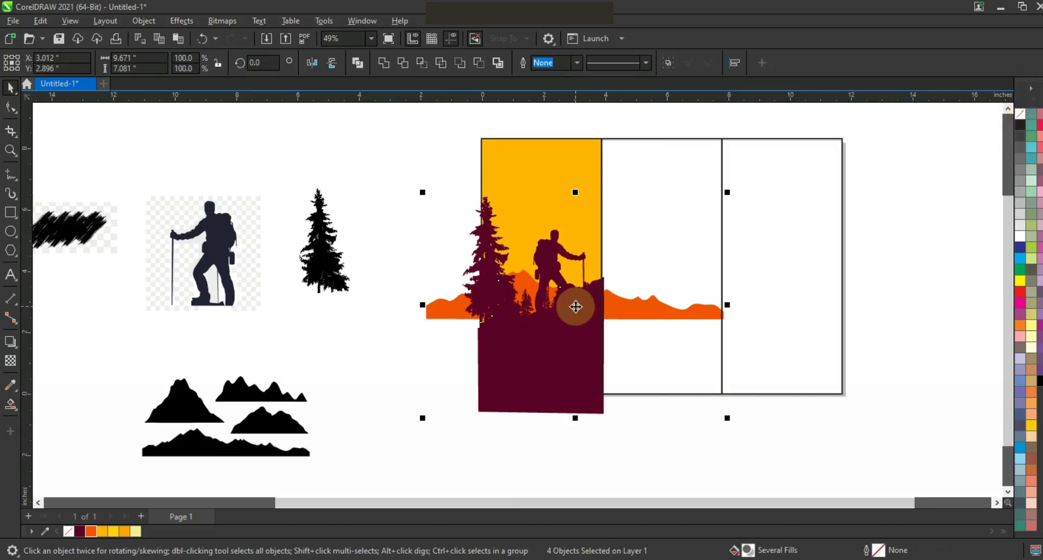
right_click(575, 306)
left_click(619, 368)
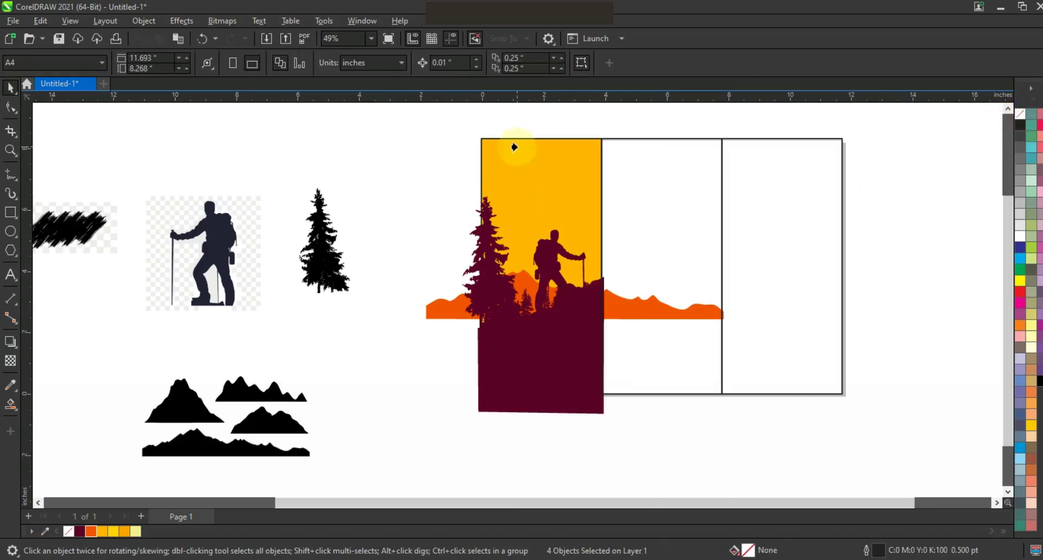
left_click(513, 146)
left_click(406, 291)
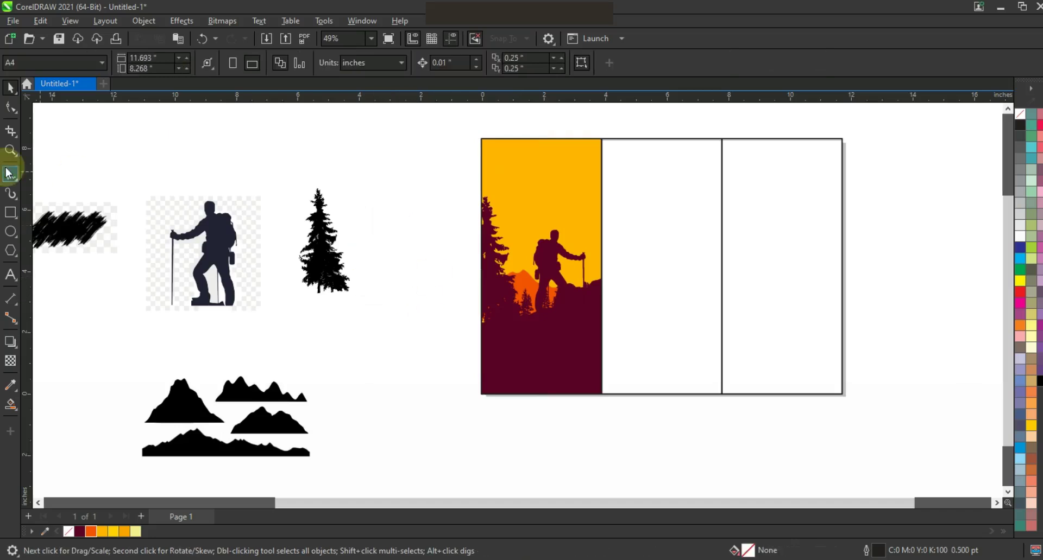
Step: PowerClip the yellow sky streaks inside the amber first panel
left_click(10, 151)
left_click_drag(442, 135, 845, 366)
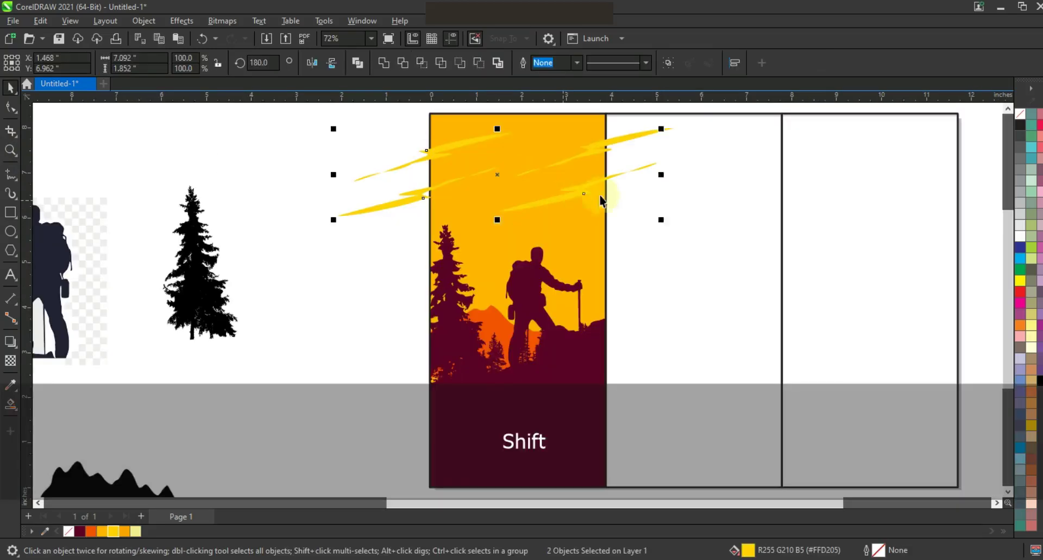
left_click_drag(599, 196, 589, 246)
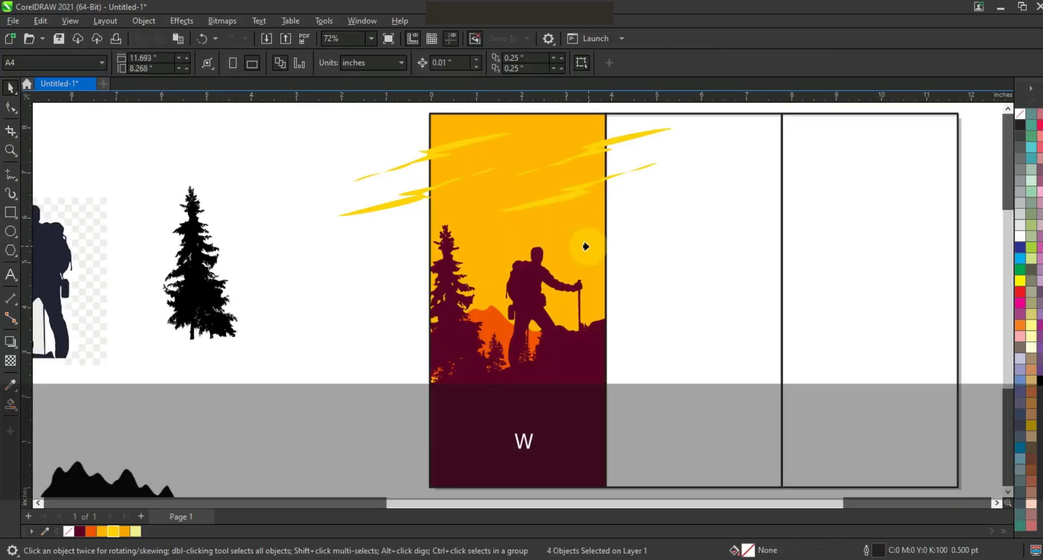
left_click(345, 242)
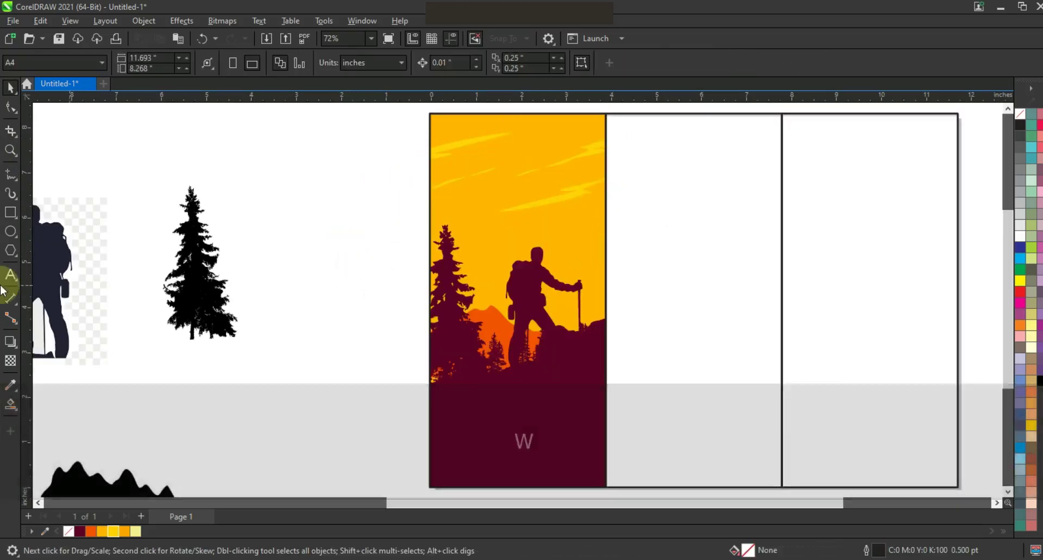
Step: Draw a circle about 1.92 inches across over the hiker and fill it yellow (#FFD205) without an outline
left_click(11, 234)
left_click_drag(498, 272, 536, 357)
left_click(10, 88)
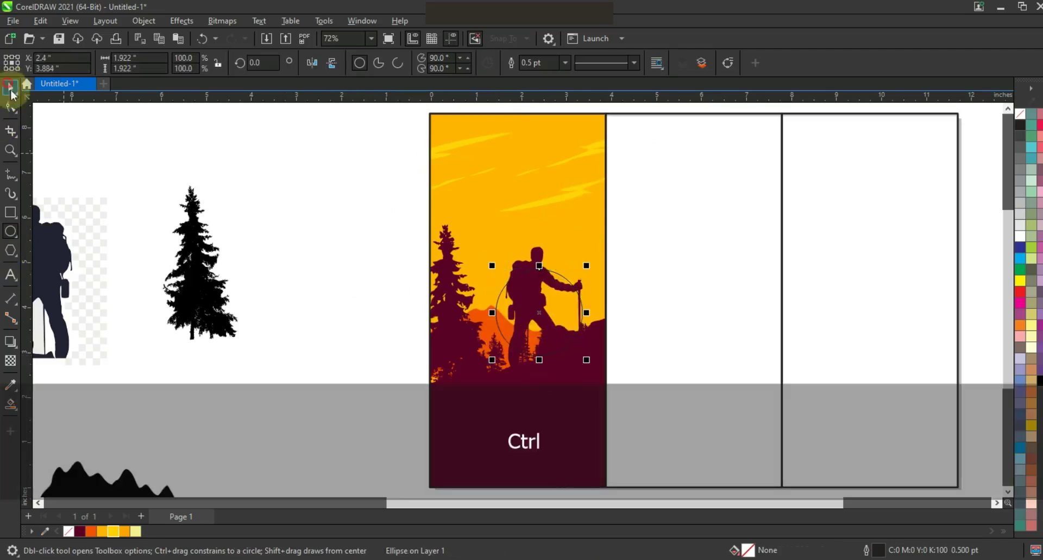
left_click(113, 531)
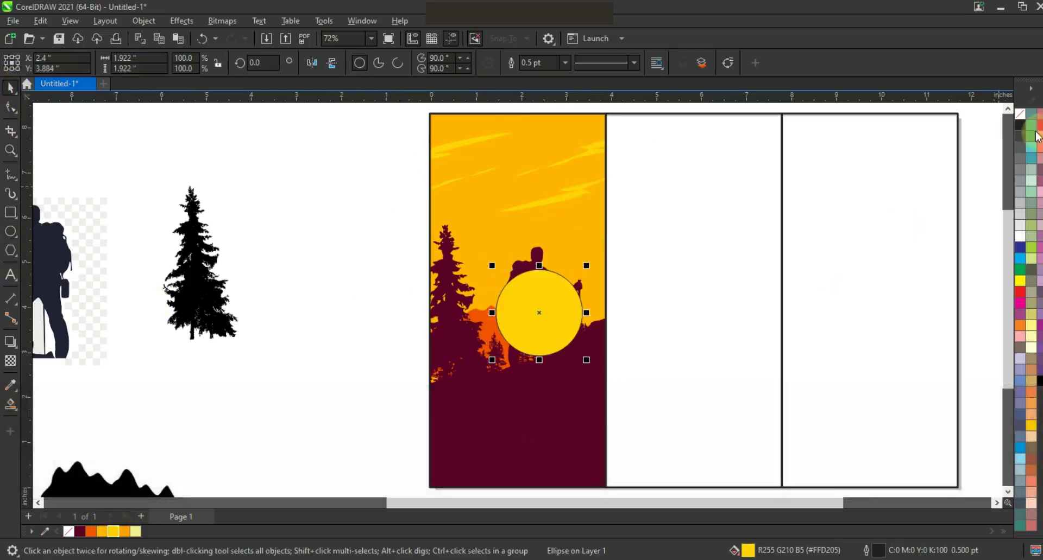
right_click(1022, 118)
Step: PowerClip the yellow circle inside the amber first panel
left_click(483, 240)
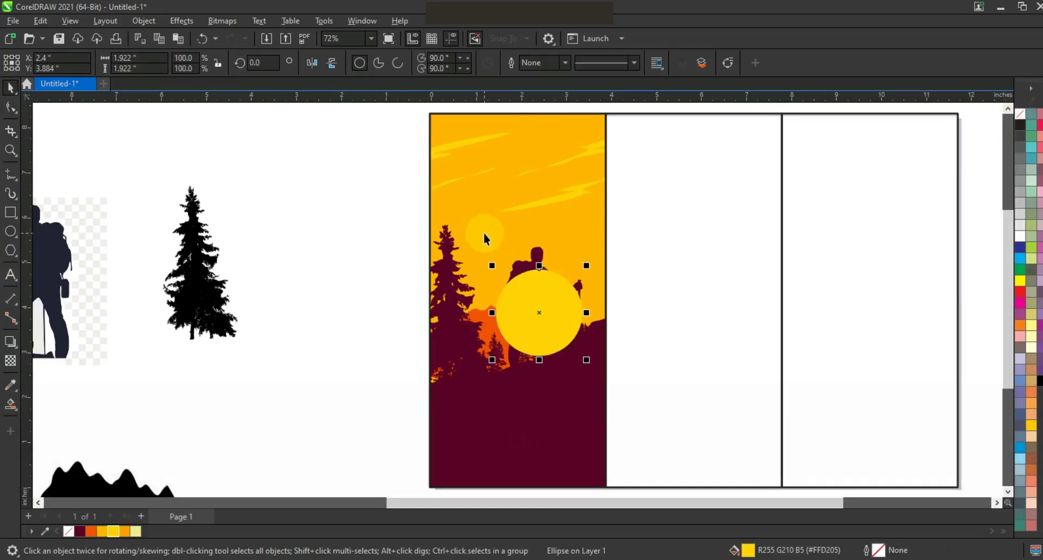
key("w")
left_click(465, 219)
Step: Within the first panel's PowerClip contents, order the sun behind the mountains and silhouettes and enlarge it to about 2.65 inches
key("d")
left_click(529, 307)
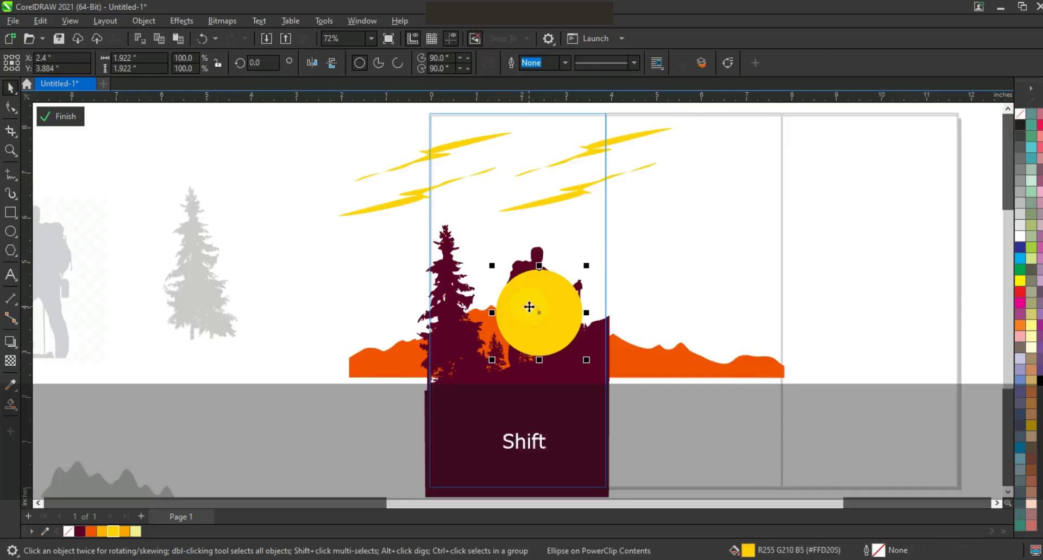
key("ctrl+Page_Down")
left_click_drag(586, 266, 471, 219)
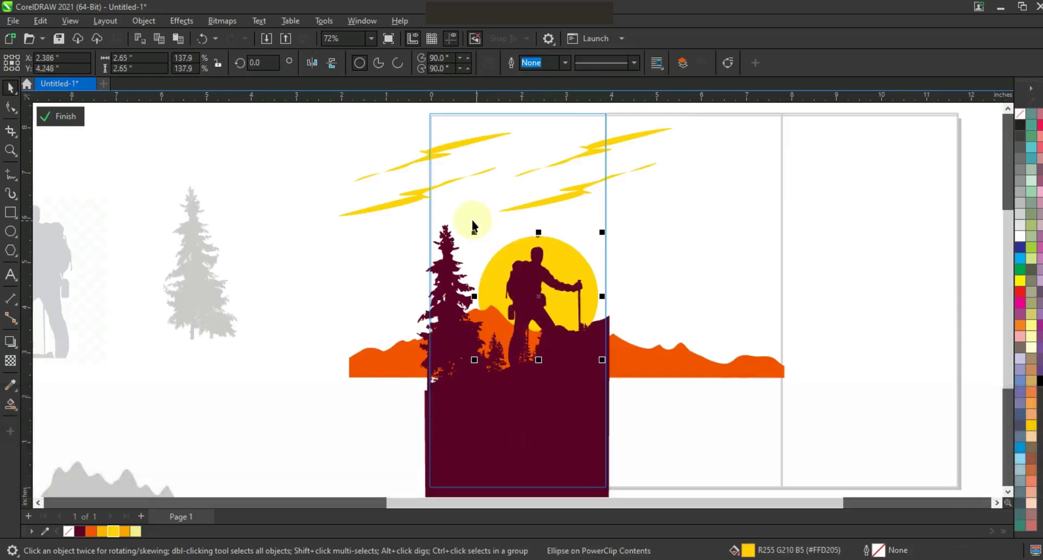
left_click(379, 240)
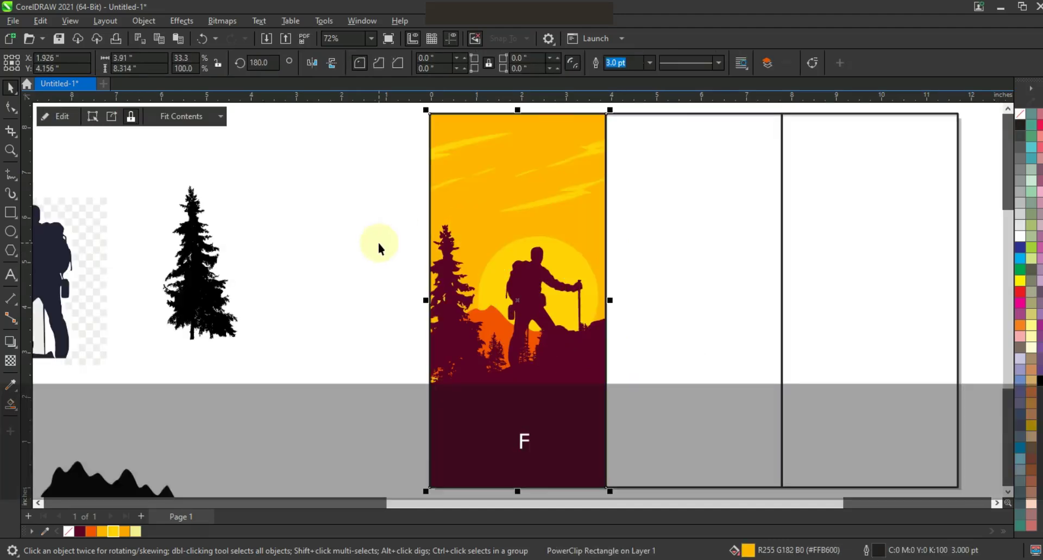
left_click(378, 243)
Step: Fill the middle panel with the document's dark maroon
left_click(688, 367)
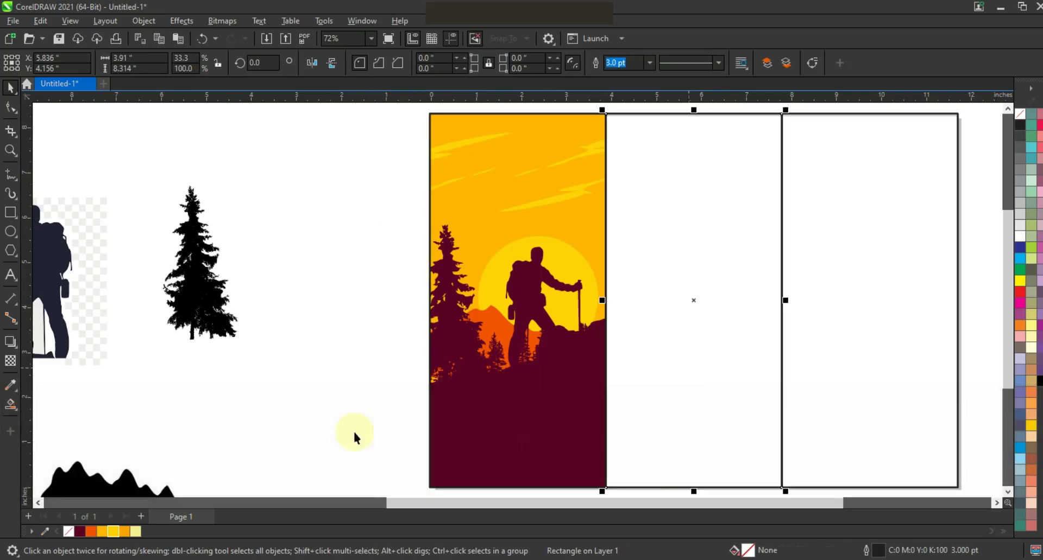
left_click(81, 533)
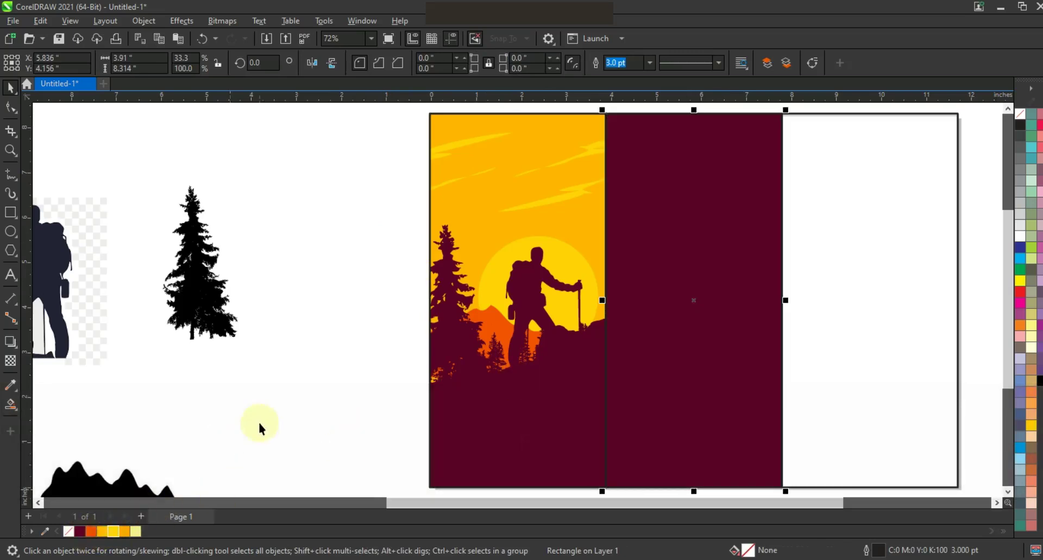
left_click(262, 422)
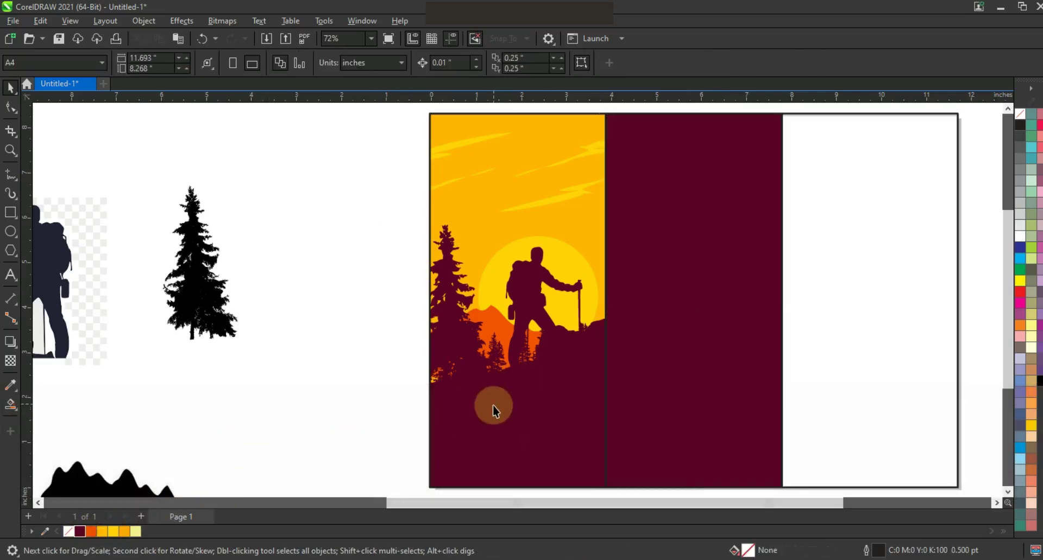
left_click(494, 405)
left_click(360, 348)
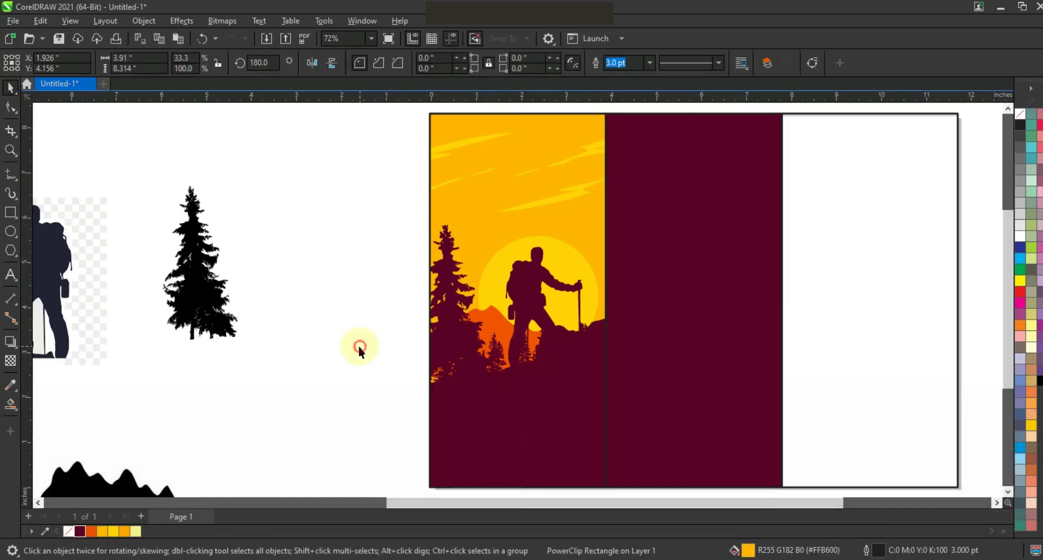
Step: Duplicate the finished first panel and align the copy with the empty third panel
left_click(482, 413)
key("F3")
key("Escape")
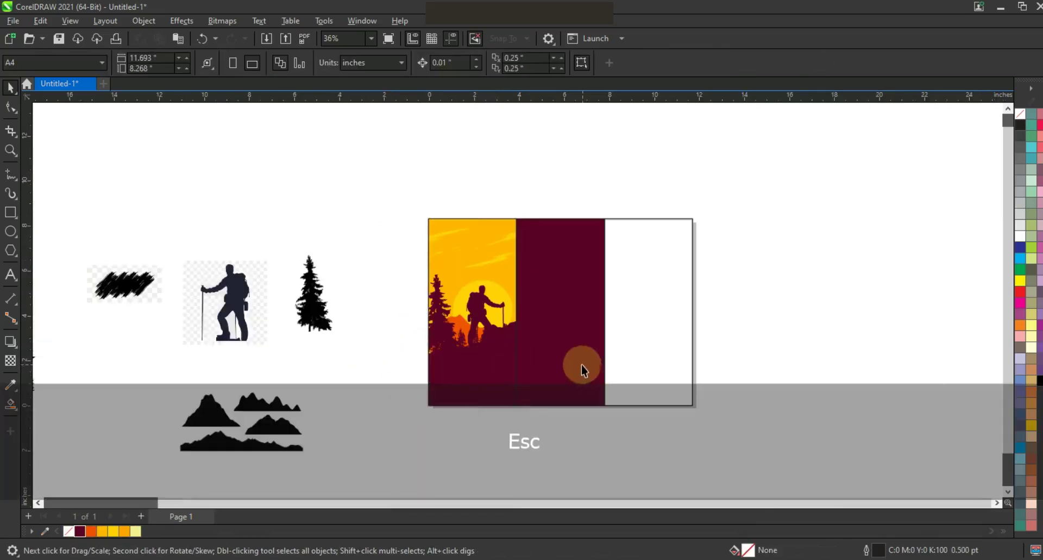
left_click(487, 364)
key("KP_Add")
left_click(656, 366, "shift")
key("c")
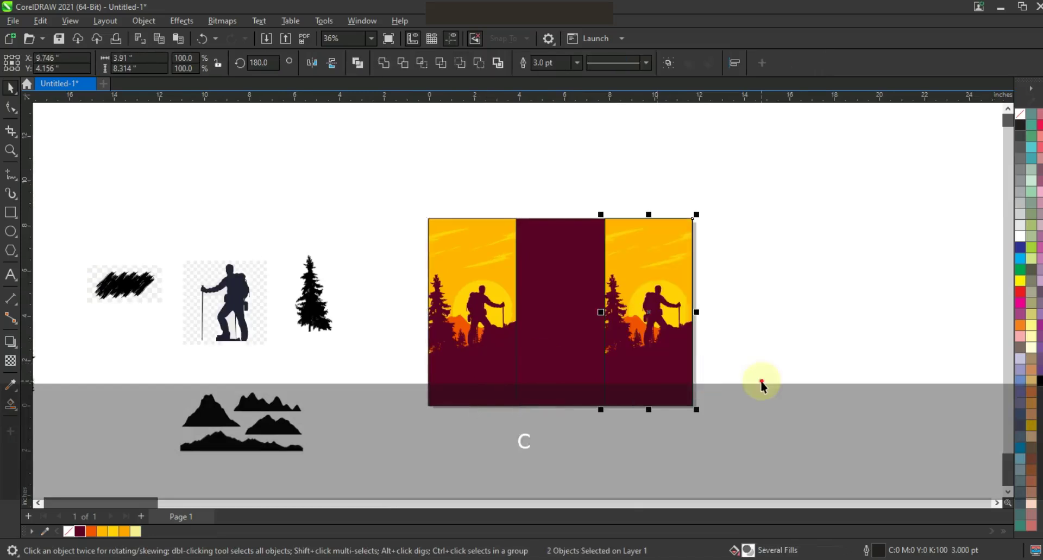
left_click(584, 301)
Step: Delete the unfilled rectangle overlapping the copied artwork on the third panel
left_click(658, 334)
key("shift+F2")
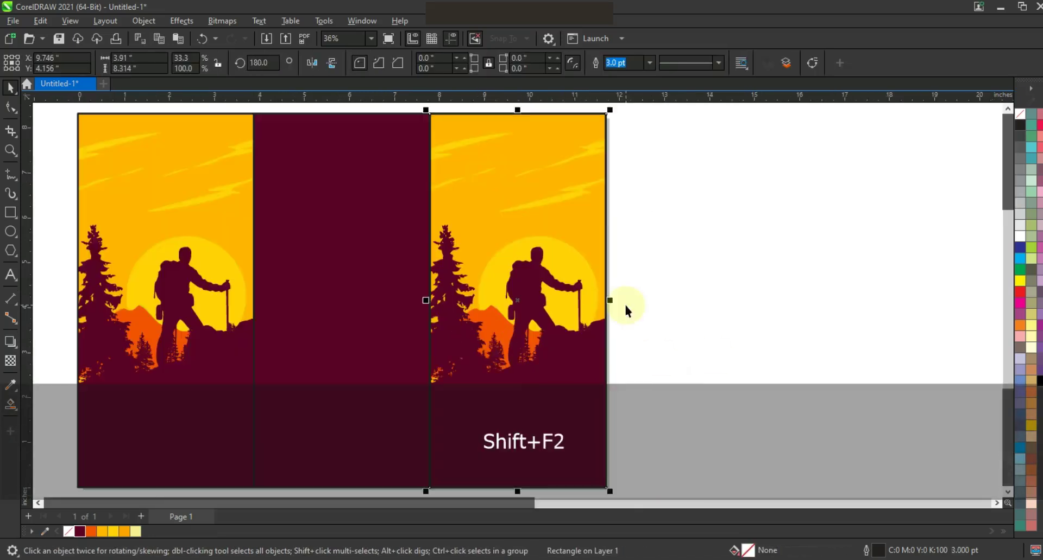
left_click(533, 271)
left_click(664, 250)
left_click(573, 222)
key("d")
left_click(697, 196)
left_click_drag(534, 202, 564, 195)
key("ctrl+z")
key("Delete")
Step: Edit the third panel's PowerClip contents and delete the hiker and the large tree
right_click(540, 191)
left_click(575, 176)
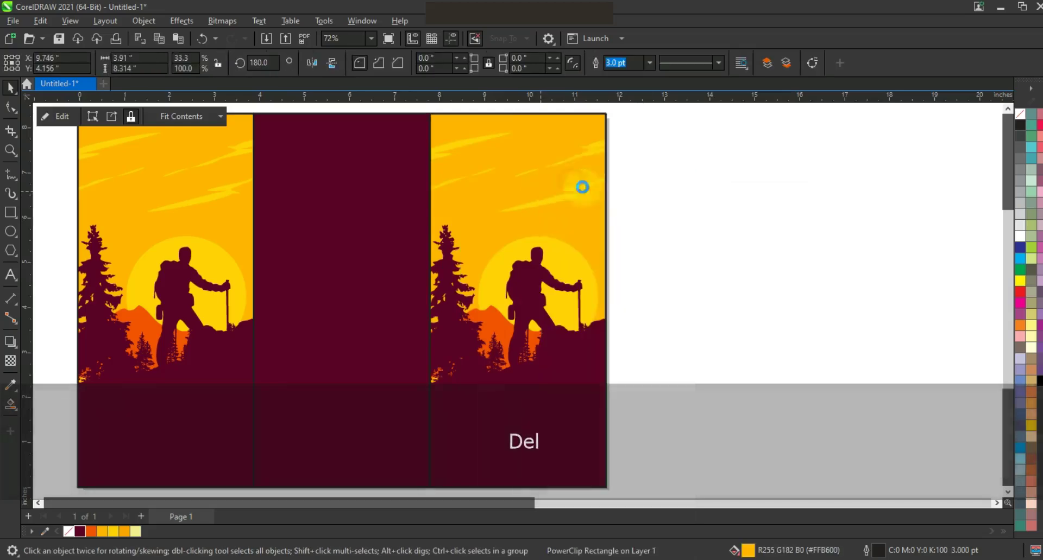
left_click(540, 285)
key("Delete")
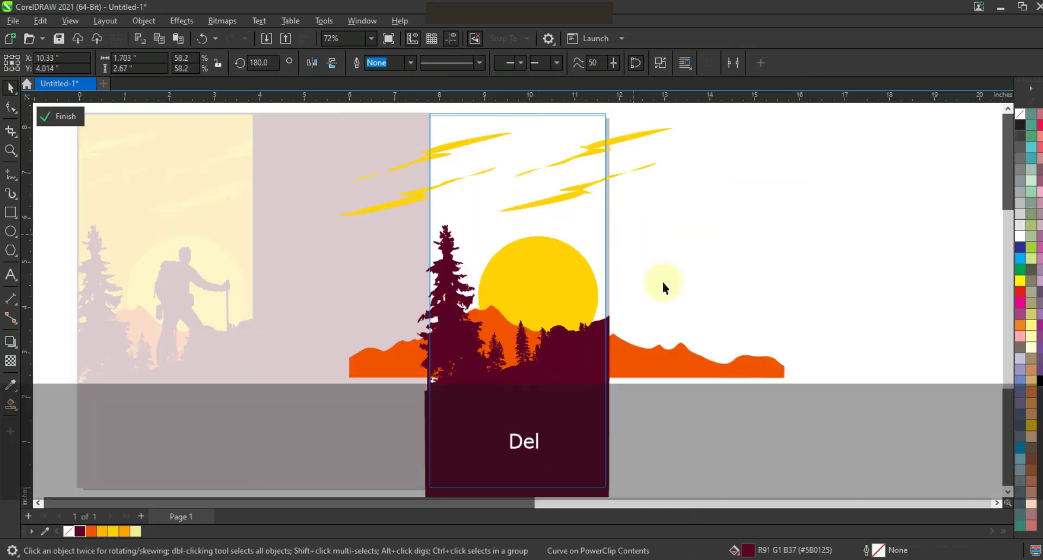
Step: Lower the orange mountain range slightly and add a smaller copy about 4.88 inches wide overlapping it below the sun
left_click(673, 372)
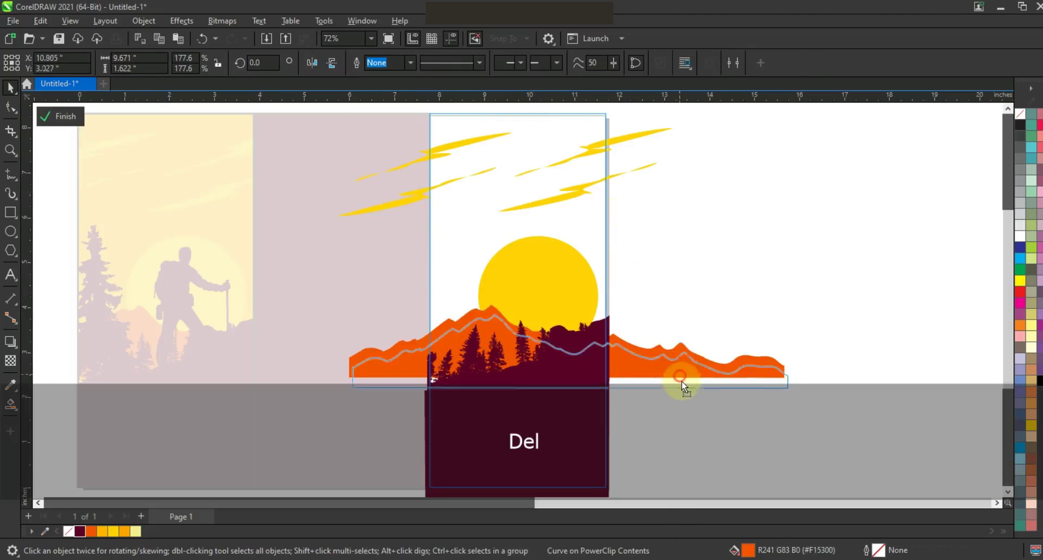
left_click_drag(792, 400, 697, 350)
key("ctrl+z")
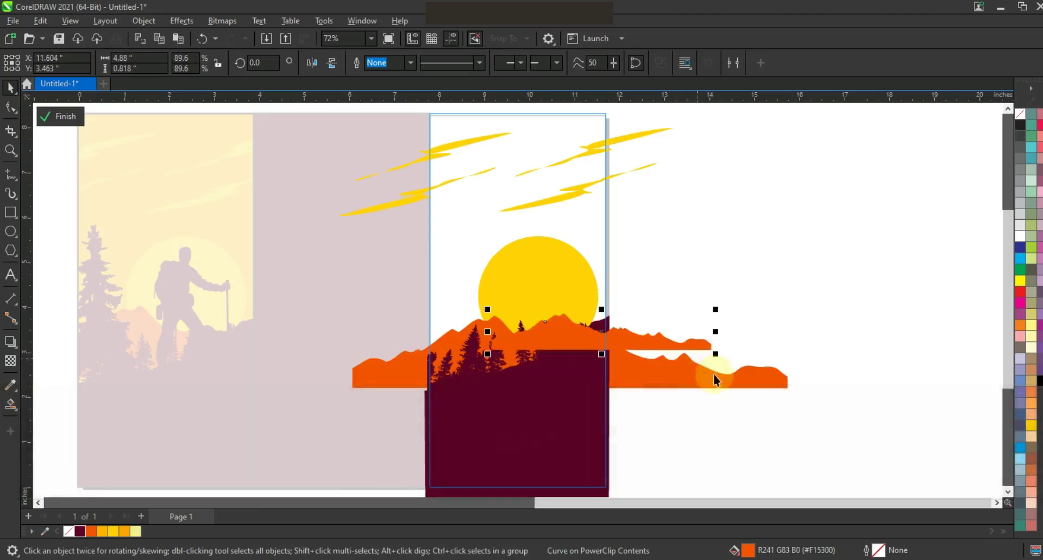
Step: Order the smaller orange range behind the maroon forest but in front of the sun
key("ctrl")
key("shift+Next")
key("ctrl+Prior")
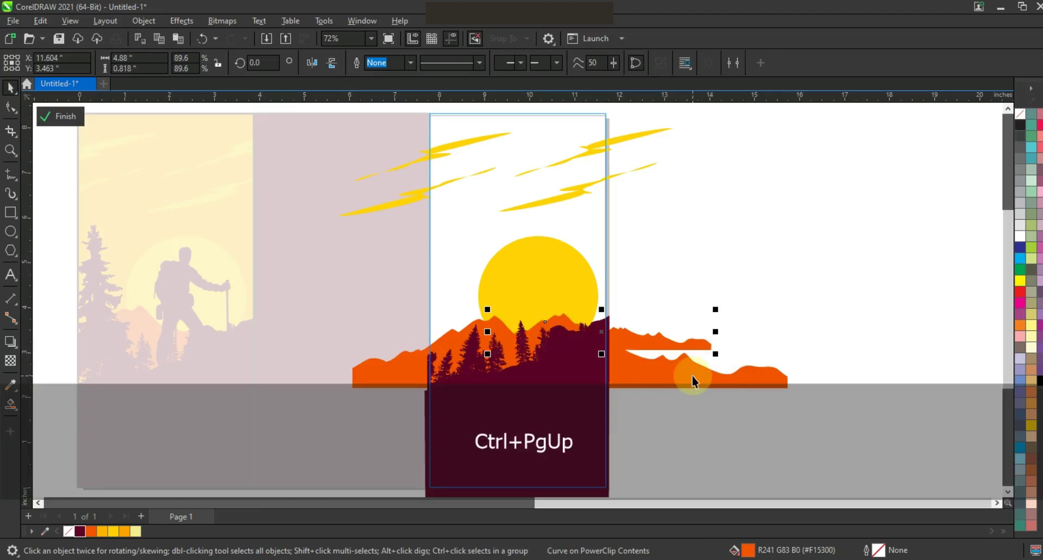
Step: Shrink the third panel's sun, move it partly past the panel's right edge, and finish editing the PowerClip
left_click(540, 258)
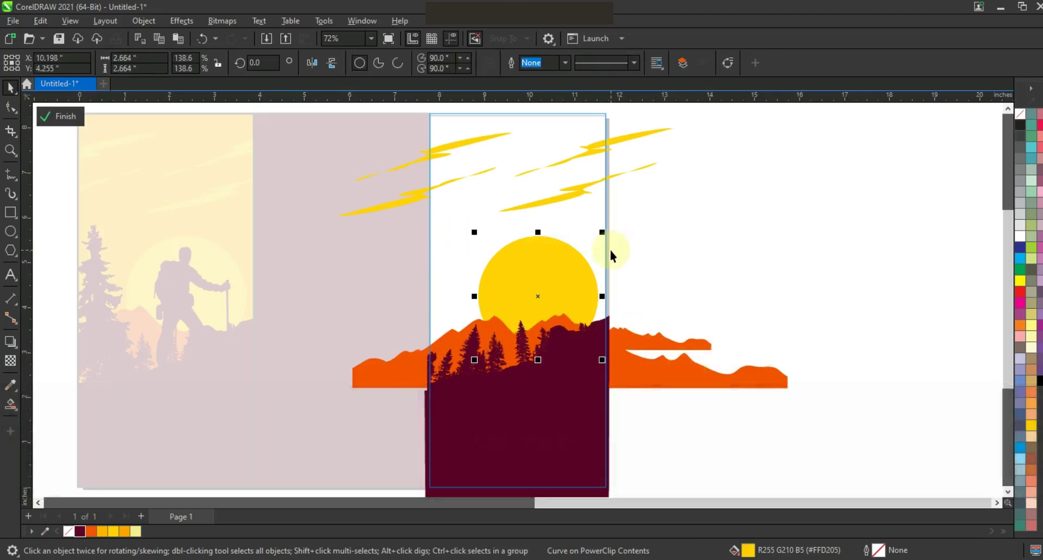
left_click_drag(603, 232, 555, 279)
left_click_drag(515, 323, 587, 294)
key("f")
left_click(685, 282)
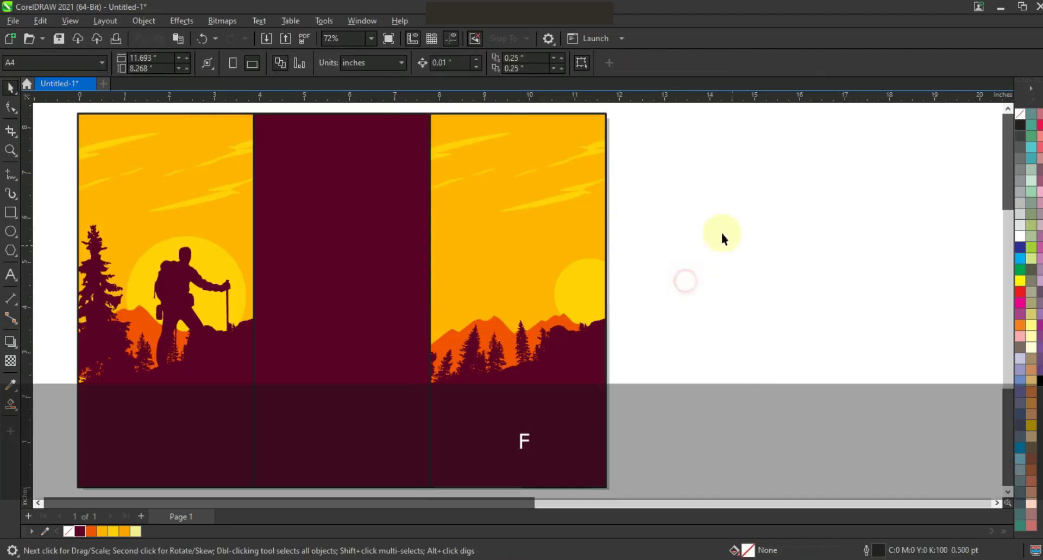
Step: Add the two-line artistic text "ADVENTURE PACKAGE" in the blank area beside the first panel
key("F3")
left_click_drag(354, 158, 701, 365)
key("shift+F2")
key("Escape")
left_click(10, 275)
key("Caps_Lock")
left_click(88, 250)
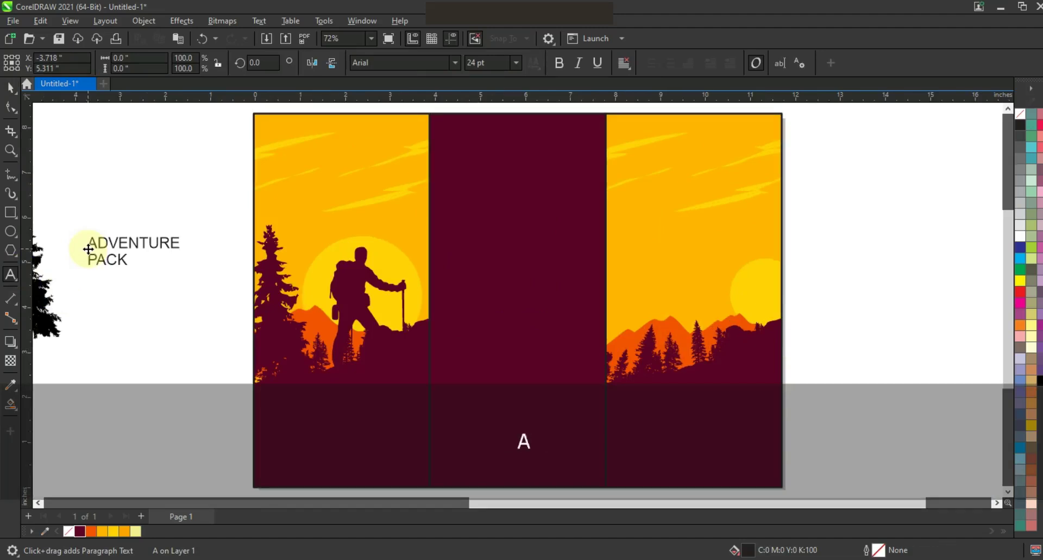
left_click(10, 87)
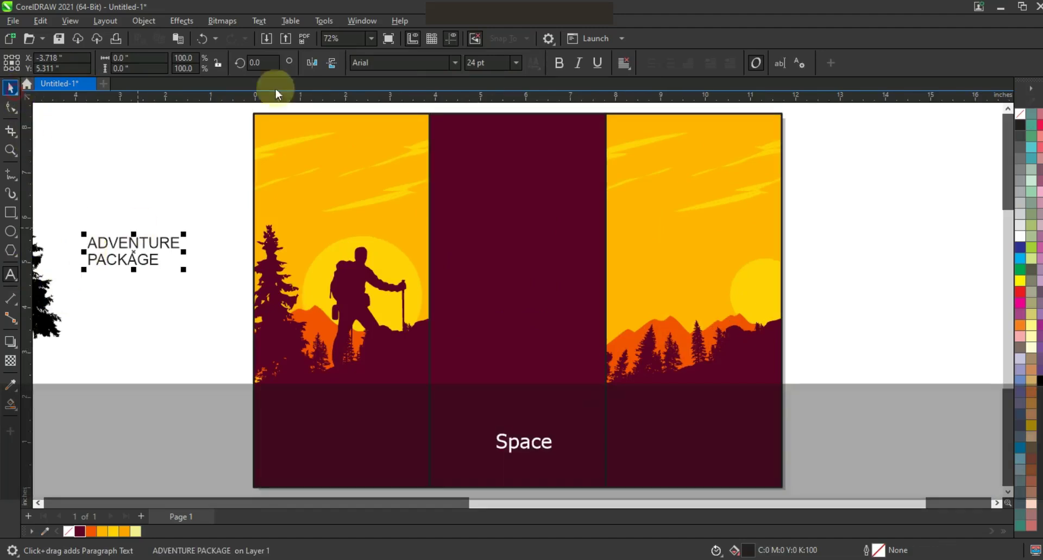
Step: Set the title's font to Bebas Neue and break the text apart into separate lines
left_click(456, 63)
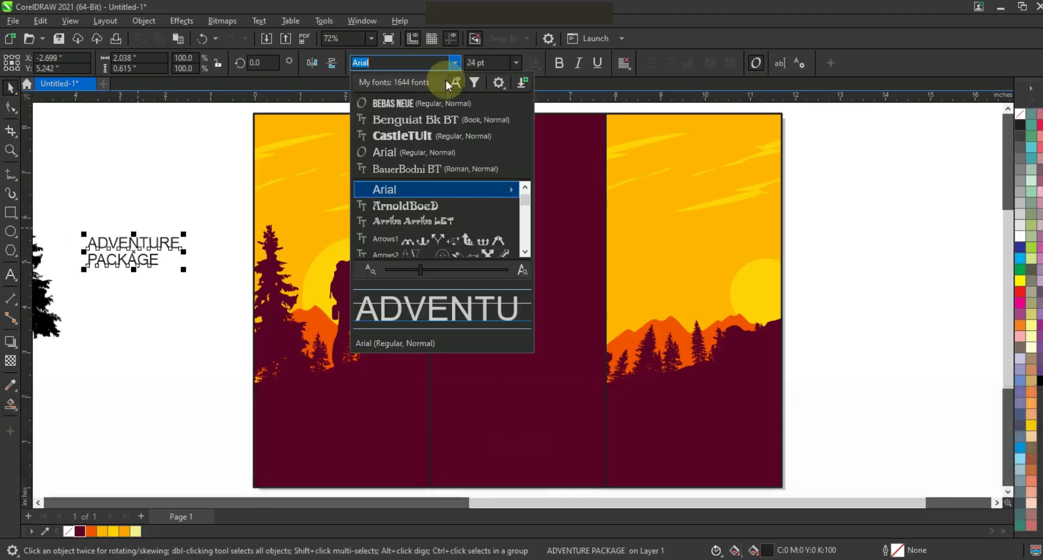
left_click(433, 103)
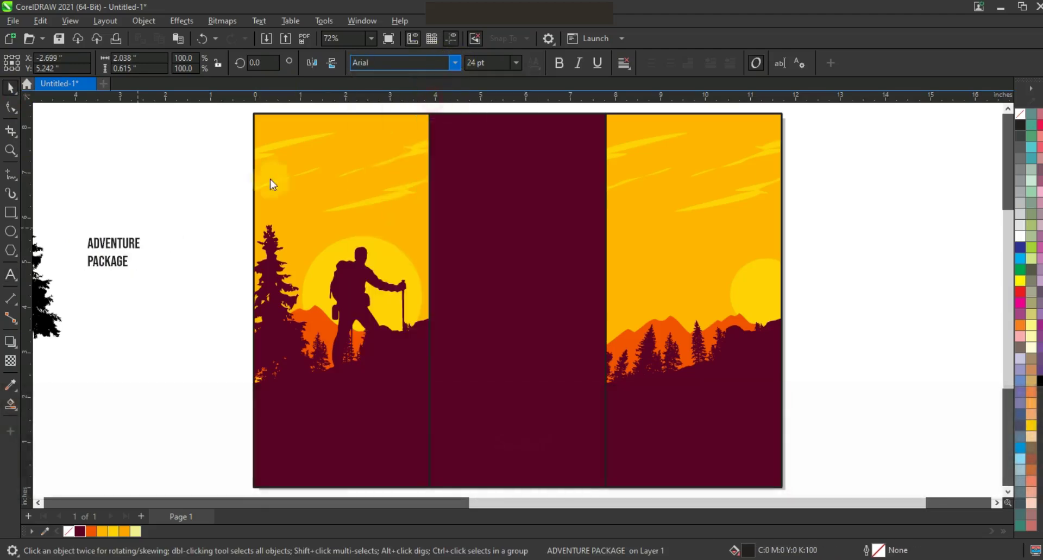
key("ctrl+k")
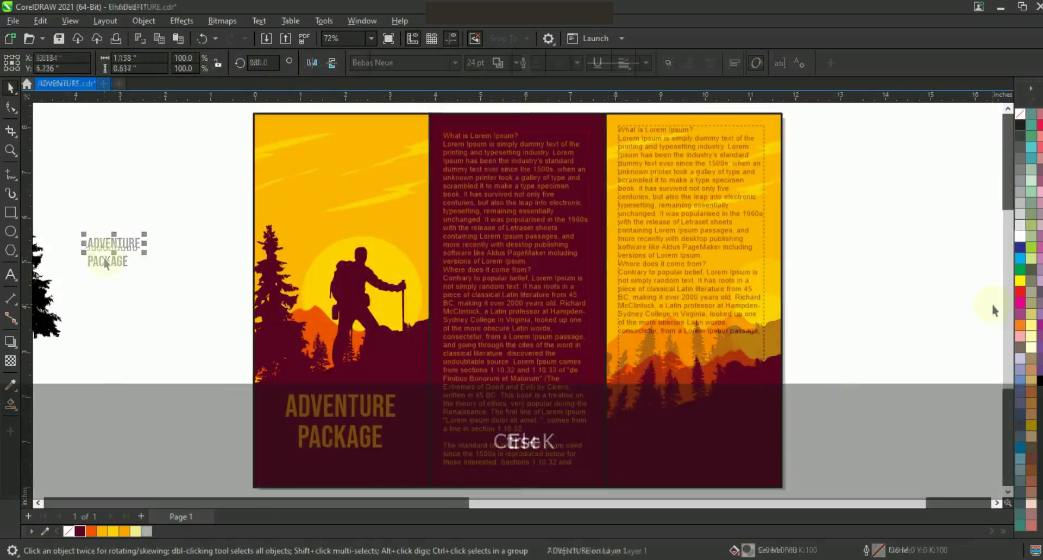
Step: Deselect everything and preview the finished three-panel brochure in full screen
key("Escape")
key("F9")
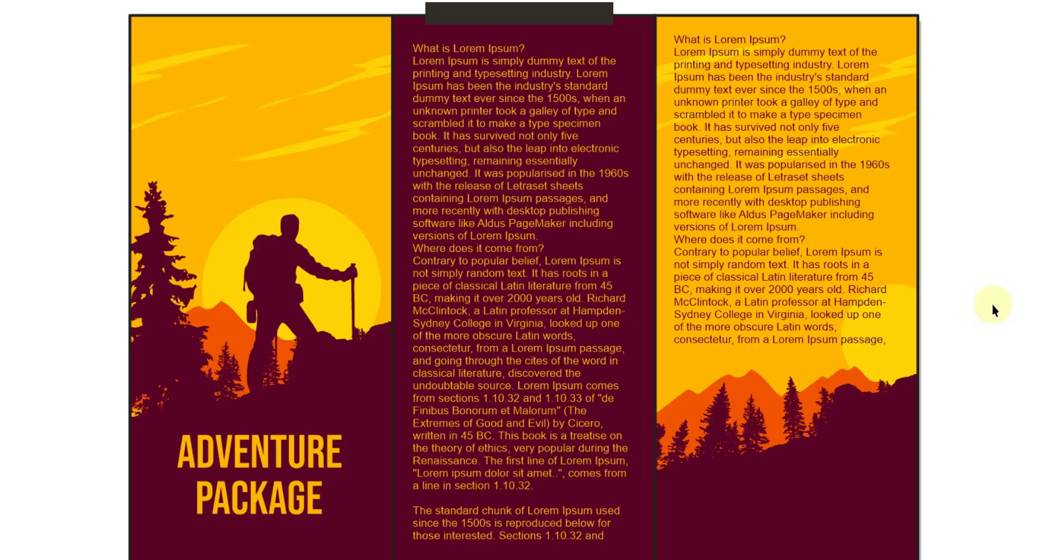